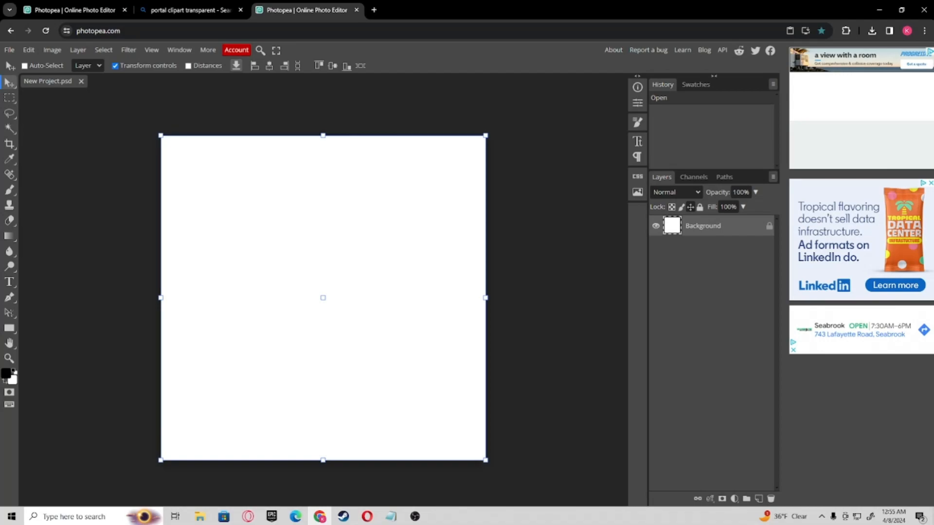
- Fill the Background layer with a vertical black-to-white linear gradient running from the top edge to the bottom edge
{"action": "key", "text": "alt+Tab"}
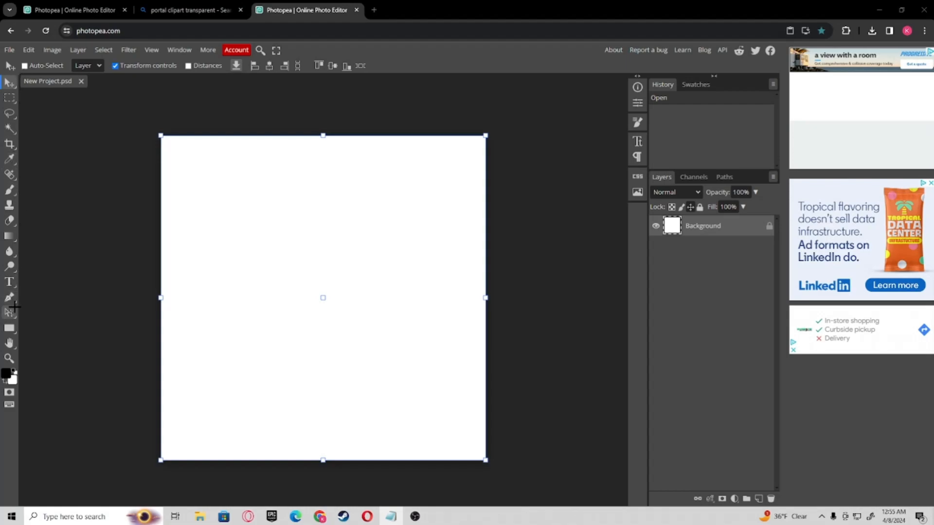
{"action": "left_click", "coordinate": [9, 237]}
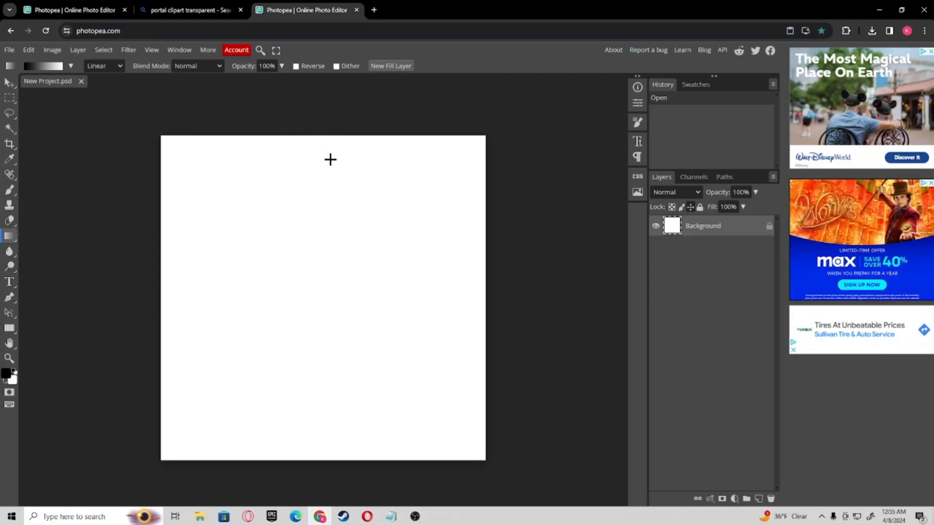
{"action": "left_click_drag", "start_coordinate": [318, 121], "coordinate": [318, 474]}
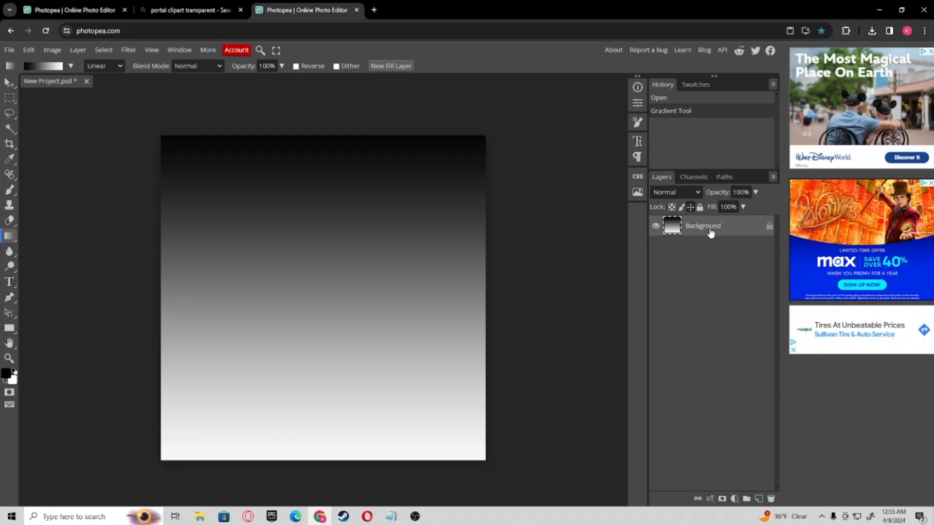
- Apply a Wave distortion to the gradient with Min Length 1, Max Length 122, type Square and undefined area Repeat Edge Pixels
{"action": "left_click", "coordinate": [128, 49]}
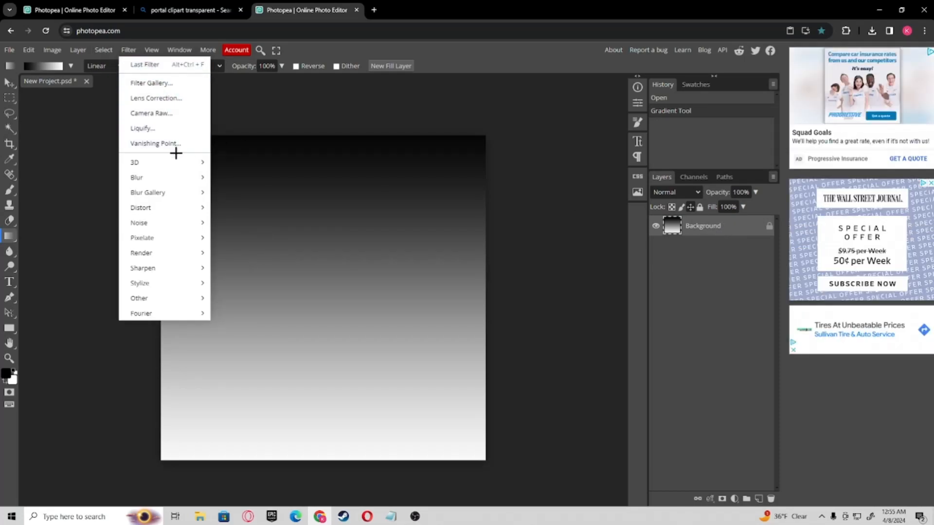
{"action": "mouse_move", "coordinate": [169, 207]}
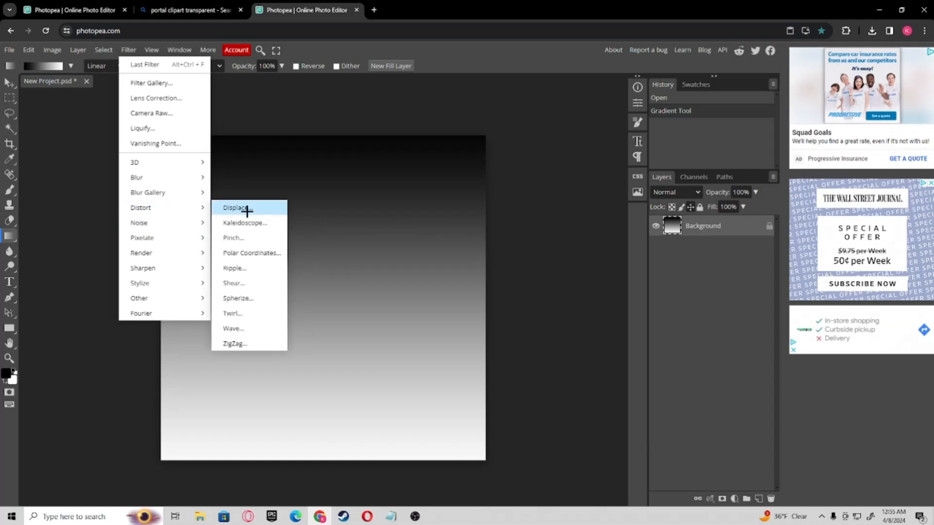
{"action": "left_click", "coordinate": [247, 327]}
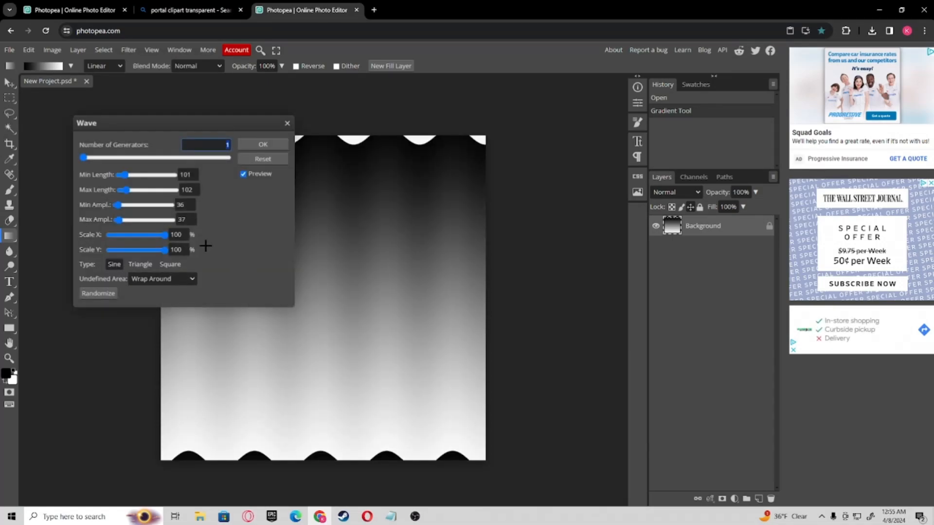
{"action": "mouse_move", "coordinate": [124, 174]}
{"action": "left_mouse_down"}
{"action": "mouse_move", "coordinate": [117, 175]}
{"action": "mouse_move", "coordinate": [127, 189]}
{"action": "left_mouse_up"}
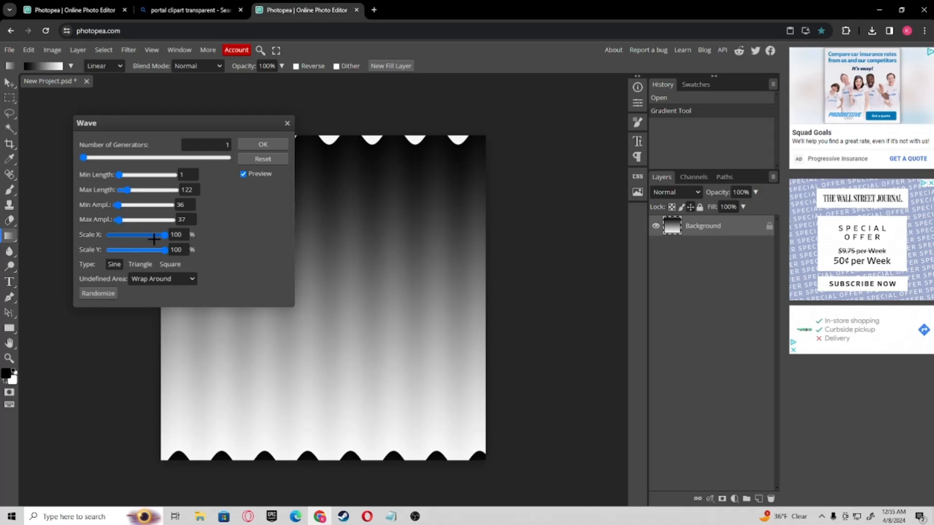
{"action": "left_click", "coordinate": [170, 264]}
{"action": "left_click", "coordinate": [183, 278]}
{"action": "left_click", "coordinate": [179, 300]}
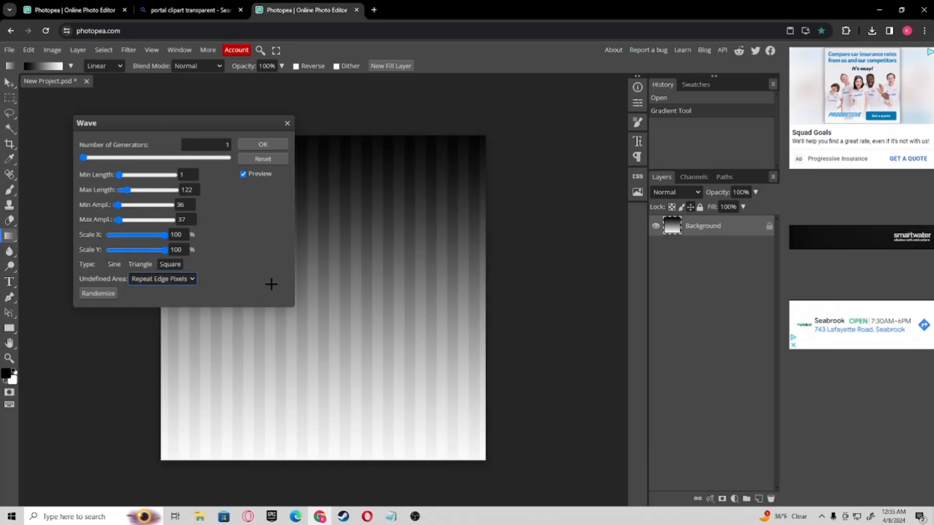
{"action": "left_click", "coordinate": [268, 144]}
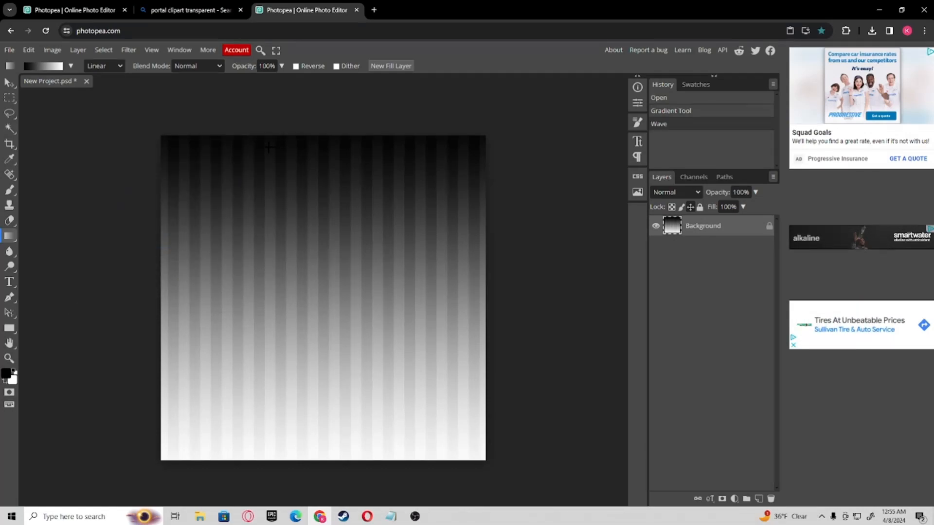
- Apply the Polar Coordinates distortion with Rect to Polar to turn the vertical stripes into a radial burst
{"action": "left_click", "coordinate": [129, 50]}
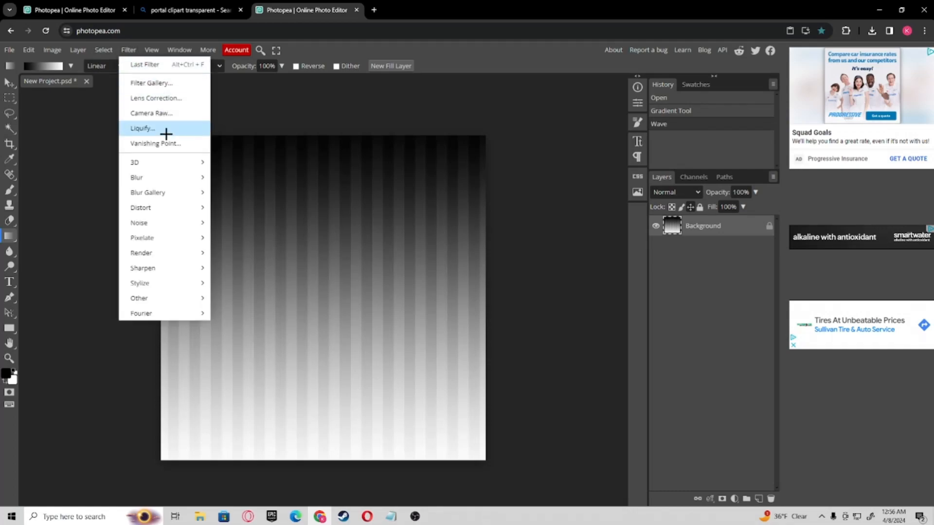
{"action": "mouse_move", "coordinate": [171, 210]}
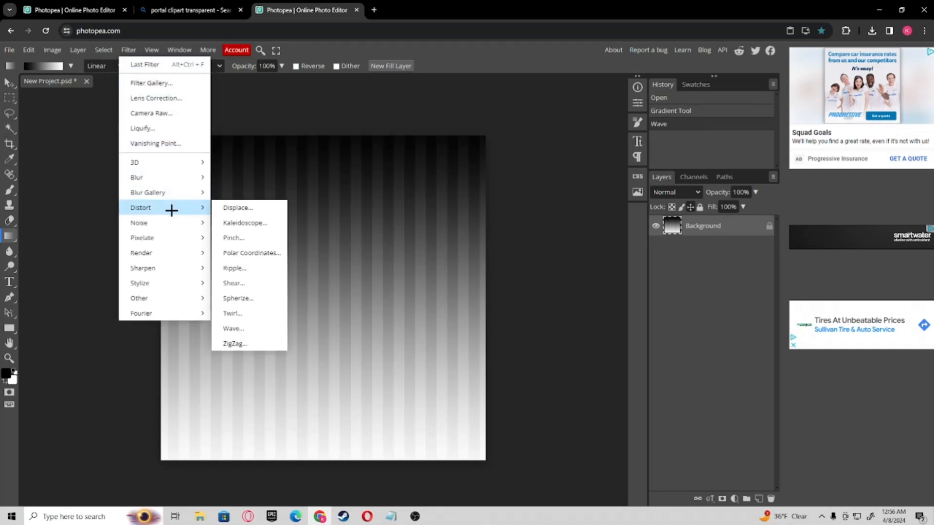
{"action": "left_click", "coordinate": [247, 251]}
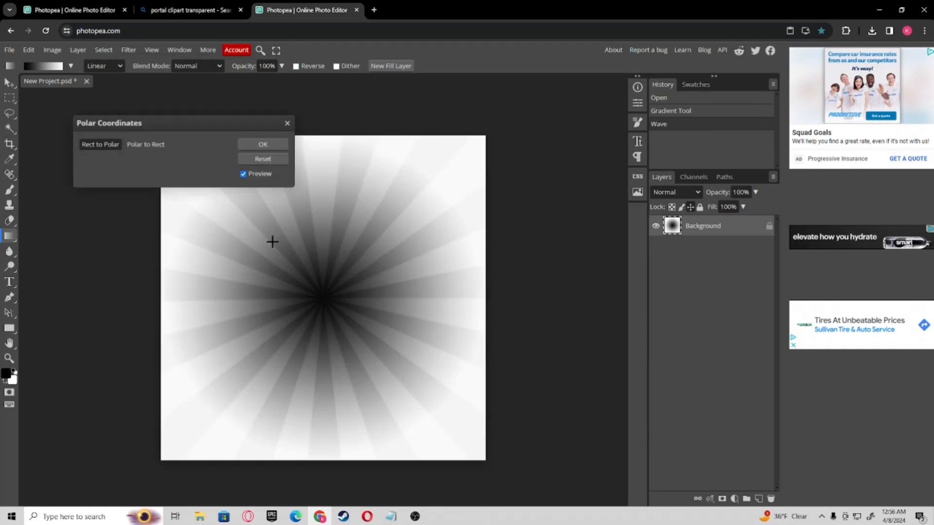
{"action": "left_click", "coordinate": [272, 144]}
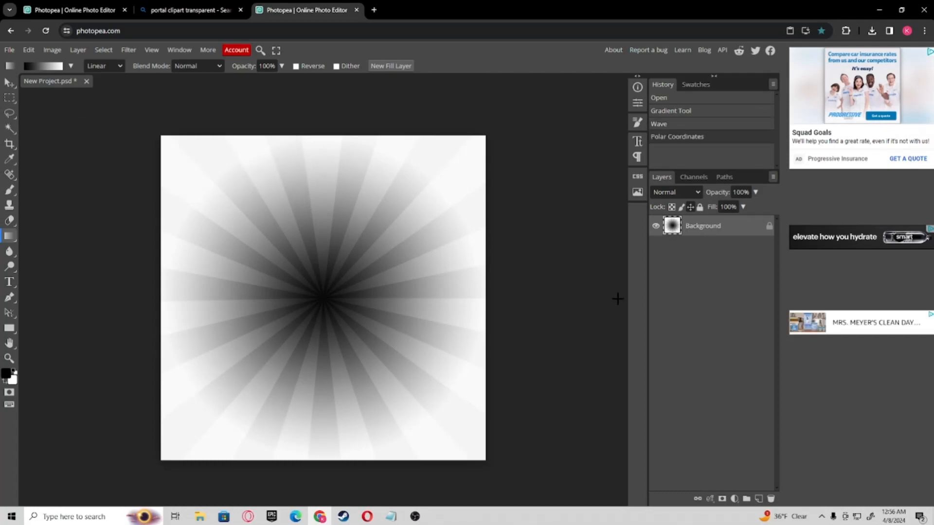
- Add a Hue/Saturation adjustment layer above the burst with Colorize enabled, hue -119 and saturation 50
{"action": "left_click", "coordinate": [732, 499]}
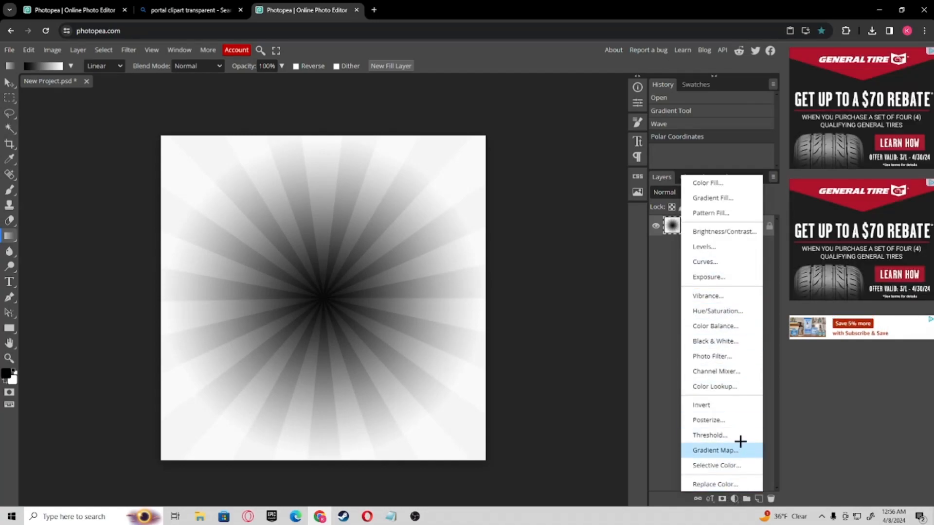
{"action": "left_click", "coordinate": [730, 311]}
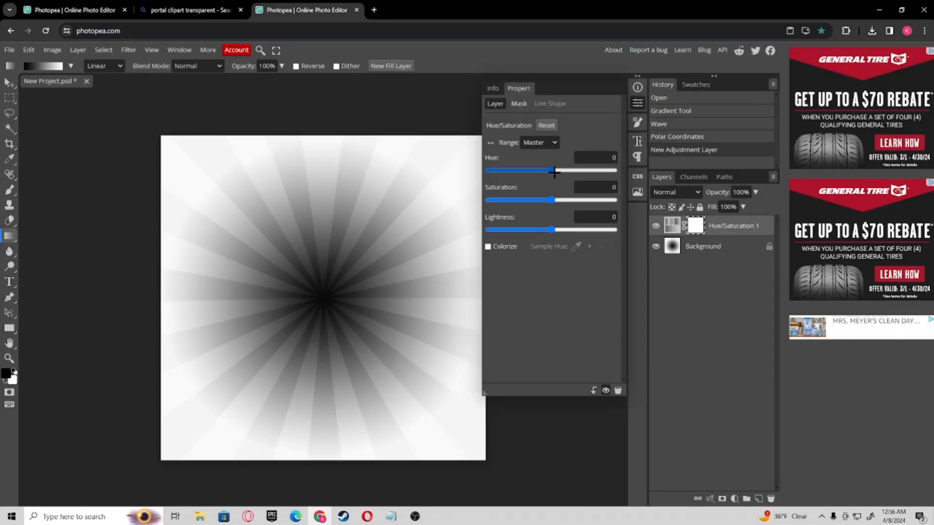
{"action": "left_click", "coordinate": [487, 247]}
{"action": "left_click_drag", "start_coordinate": [551, 170], "coordinate": [510, 170]}
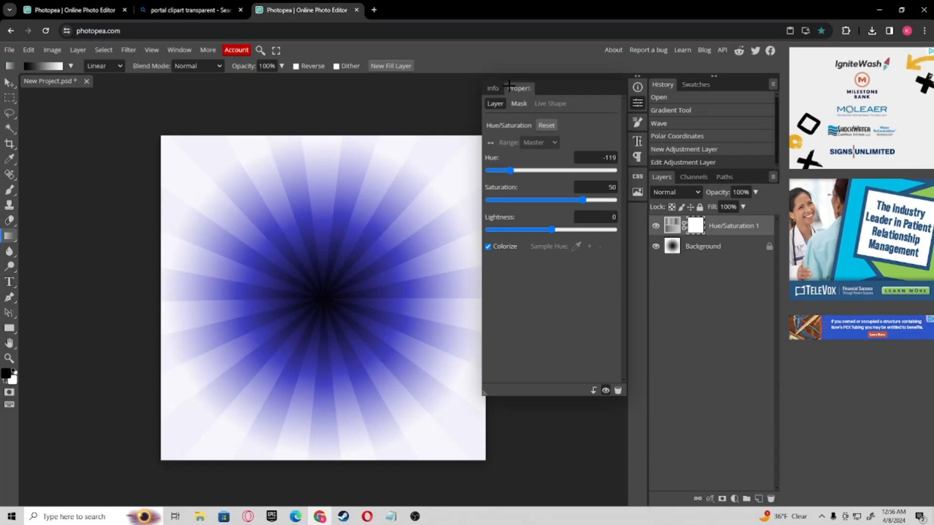
- Add the text "Portal" in Dela Gothic One on a layer directly above Background, placed above the burst's centre
{"action": "left_click", "coordinate": [713, 249]}
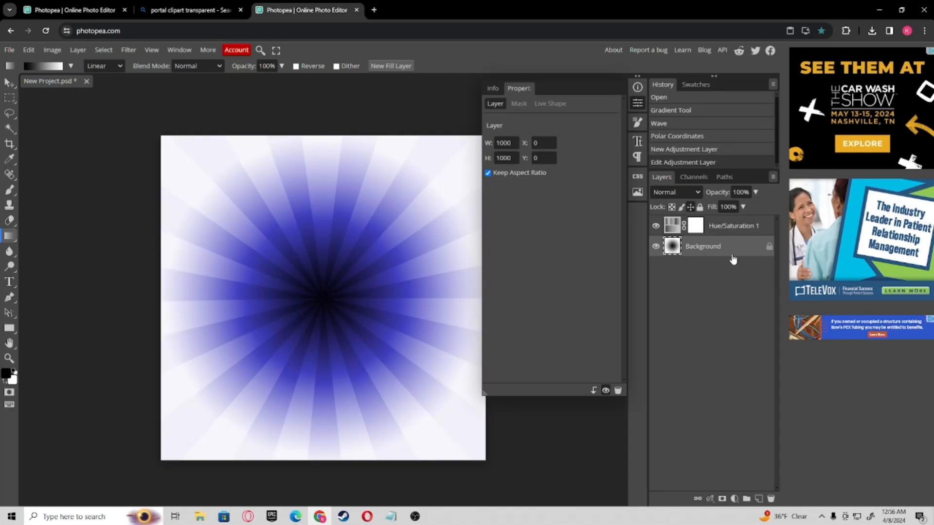
{"action": "left_click", "coordinate": [9, 282]}
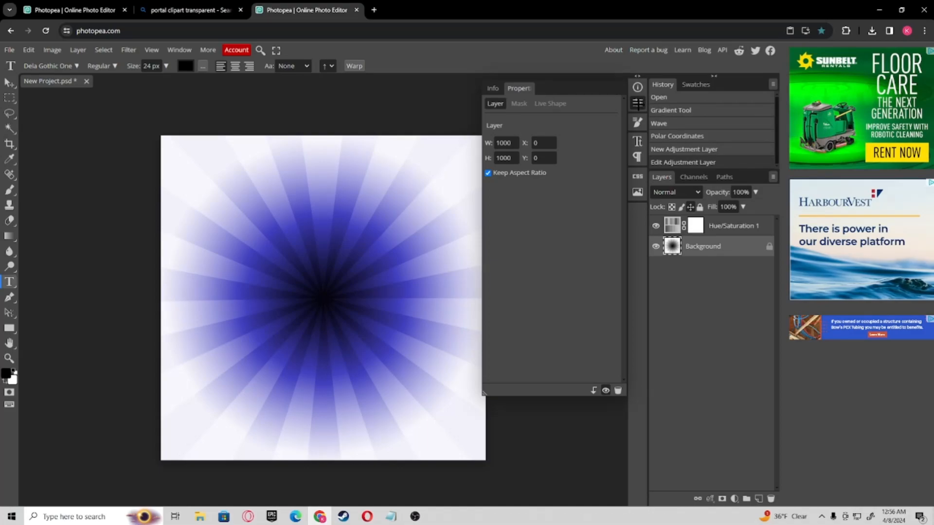
{"action": "left_click", "coordinate": [638, 104]}
{"action": "left_click", "coordinate": [637, 104]}
{"action": "left_click", "coordinate": [638, 104]}
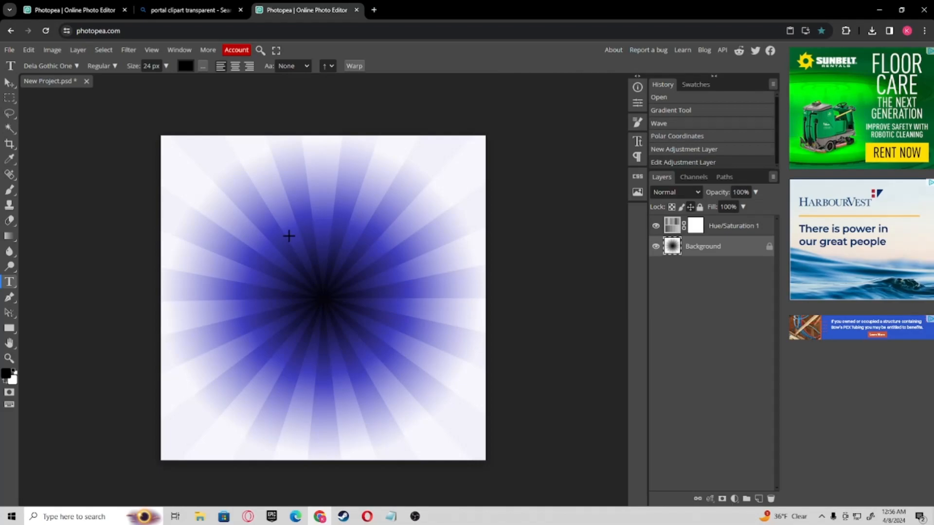
{"action": "left_click", "coordinate": [336, 259]}
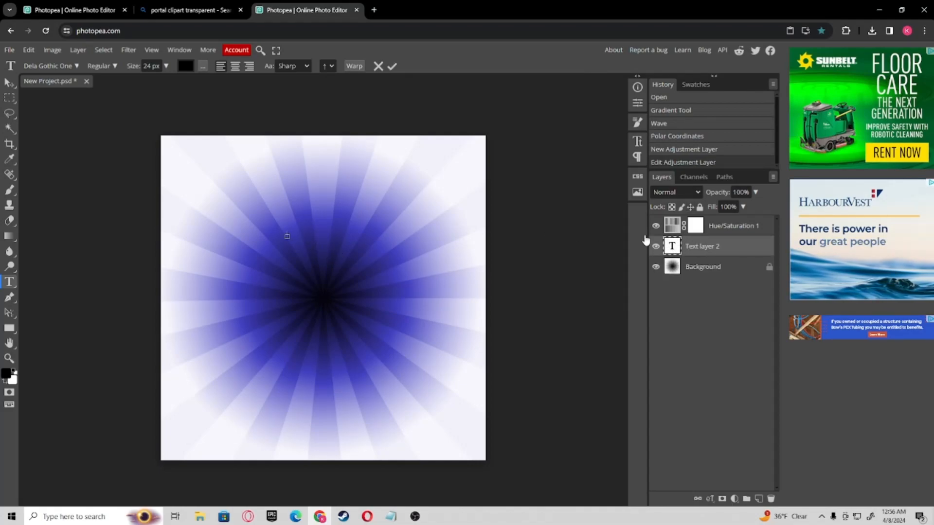
{"action": "type", "text": "Portal"}
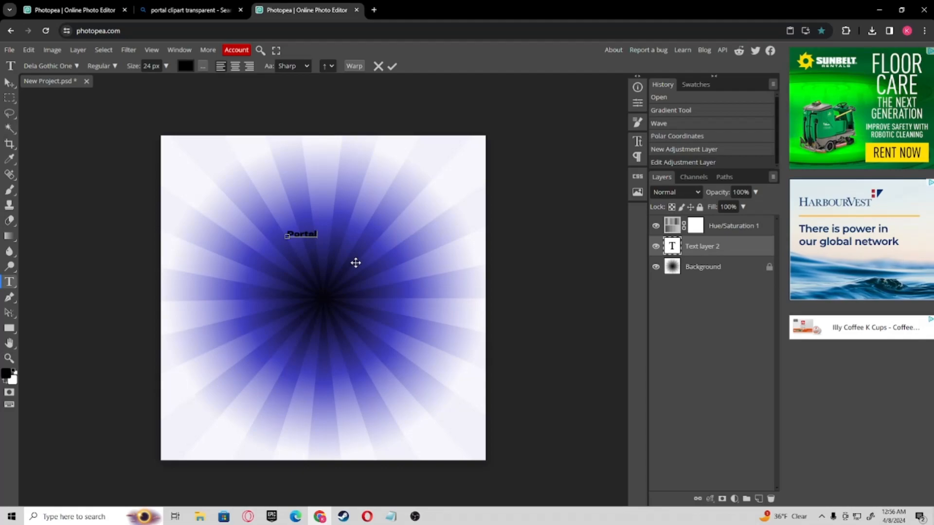
{"action": "left_click", "coordinate": [392, 66]}
- Enlarge the Portal text to about 403% width and 605% height, centred at about X 500 px, Y 357 px
{"action": "left_click", "coordinate": [9, 83]}
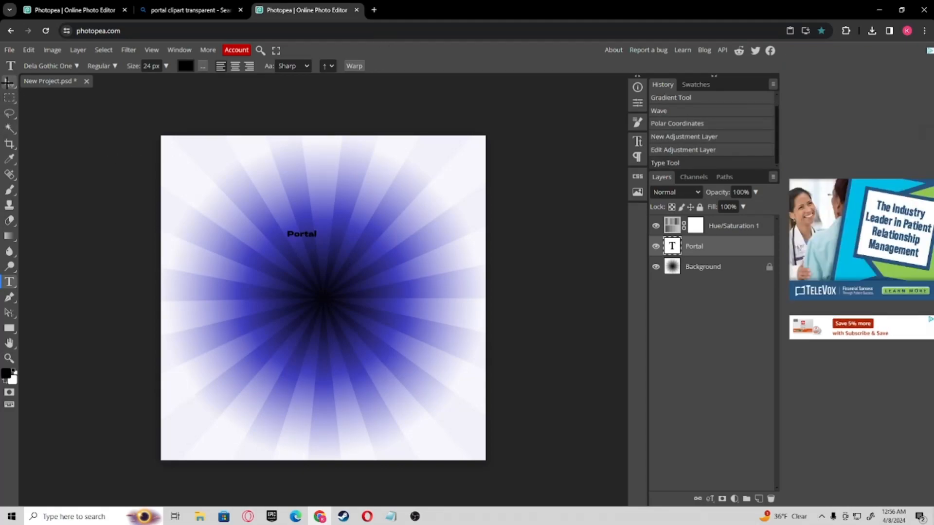
{"action": "left_click_drag", "start_coordinate": [314, 240], "coordinate": [344, 253]}
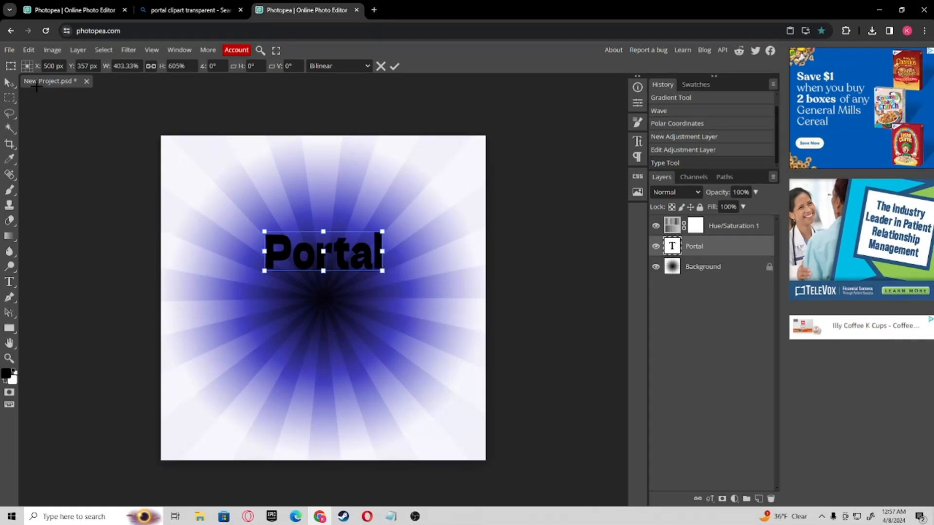
- Warp the Portal text with the Arc style, horizontal orientation and a 12% bend
{"action": "left_click", "coordinate": [9, 282]}
{"action": "left_click_drag", "start_coordinate": [383, 251], "coordinate": [65, 98]}
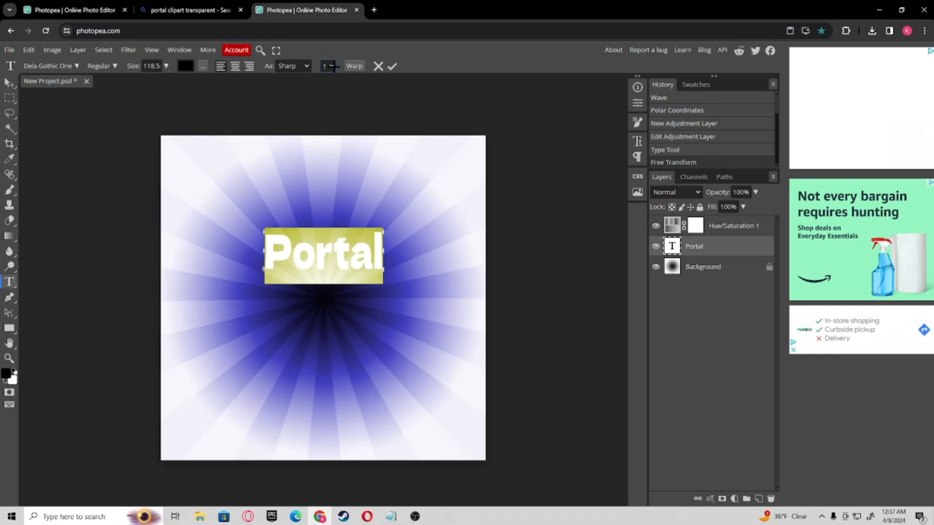
{"action": "left_click", "coordinate": [354, 67]}
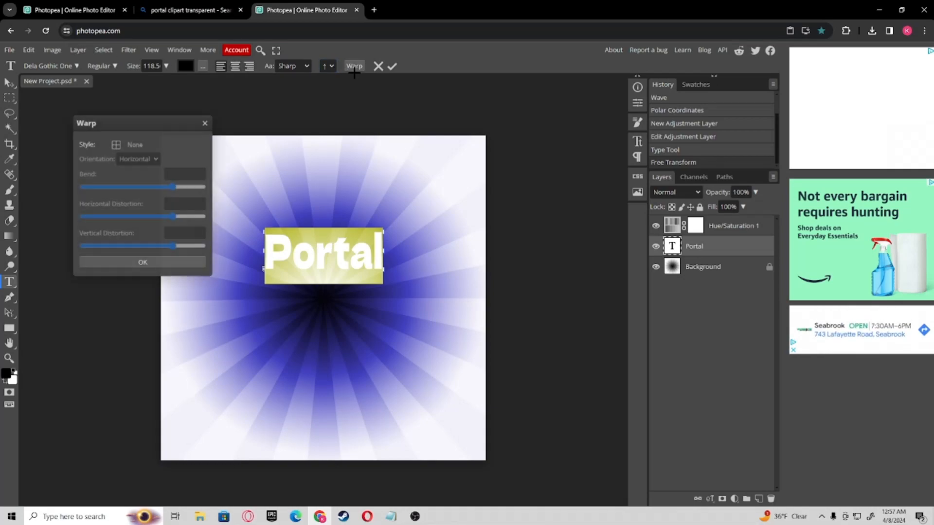
{"action": "left_click", "coordinate": [128, 145]}
{"action": "left_click", "coordinate": [129, 172]}
{"action": "left_click_drag", "start_coordinate": [173, 187], "coordinate": [152, 188]}
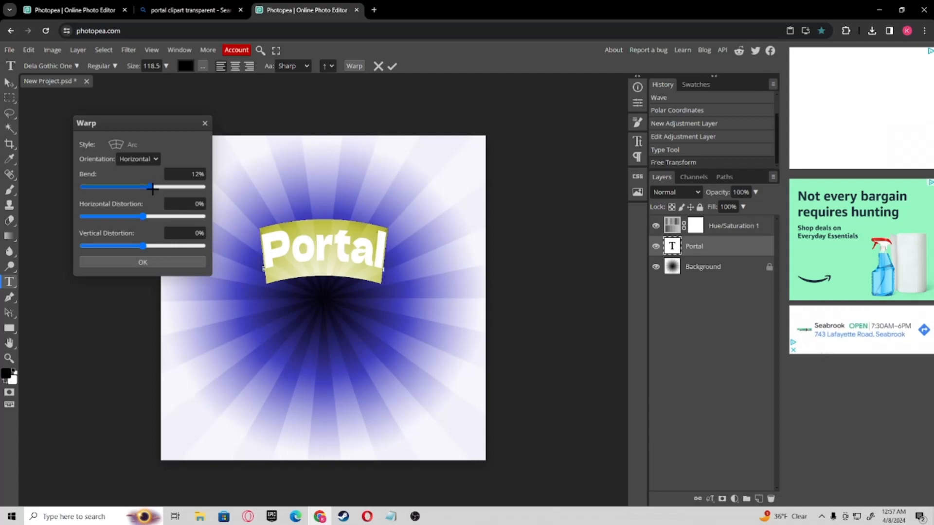
{"action": "left_click", "coordinate": [154, 262]}
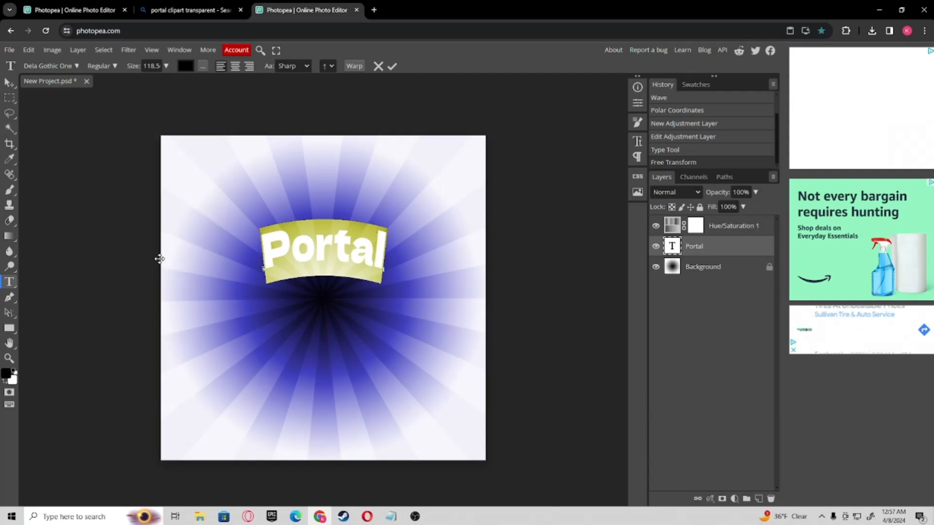
{"action": "left_click", "coordinate": [392, 66]}
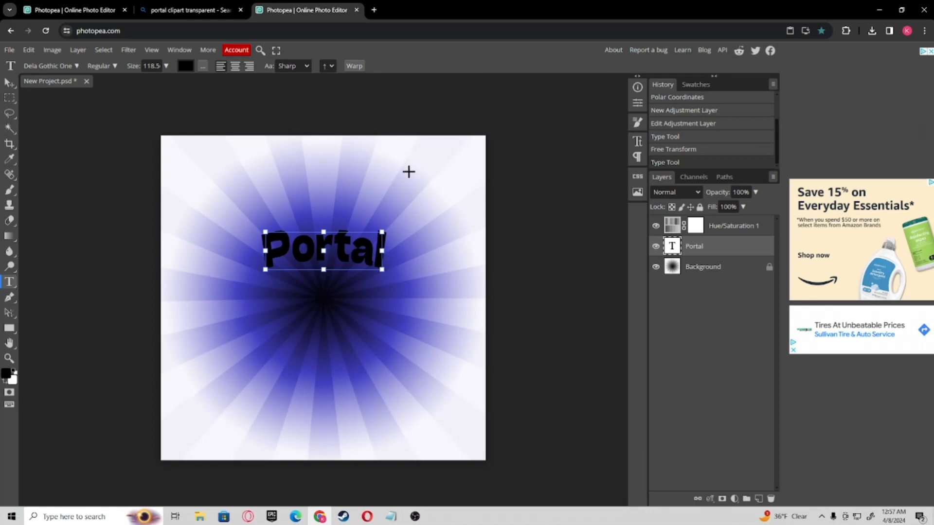
- Add a Gradient Overlay layer style to the Portal text layer and show its settings
{"action": "double_click", "coordinate": [735, 247]}
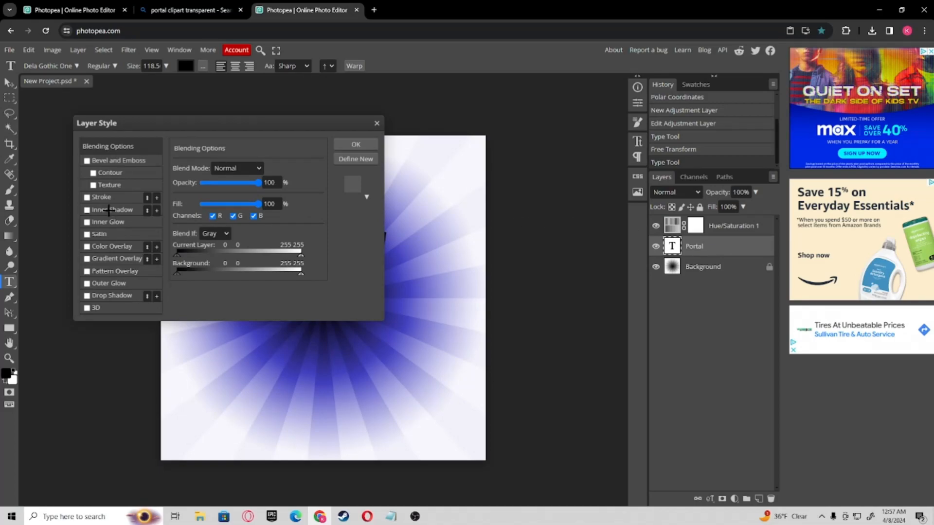
{"action": "left_click", "coordinate": [87, 259]}
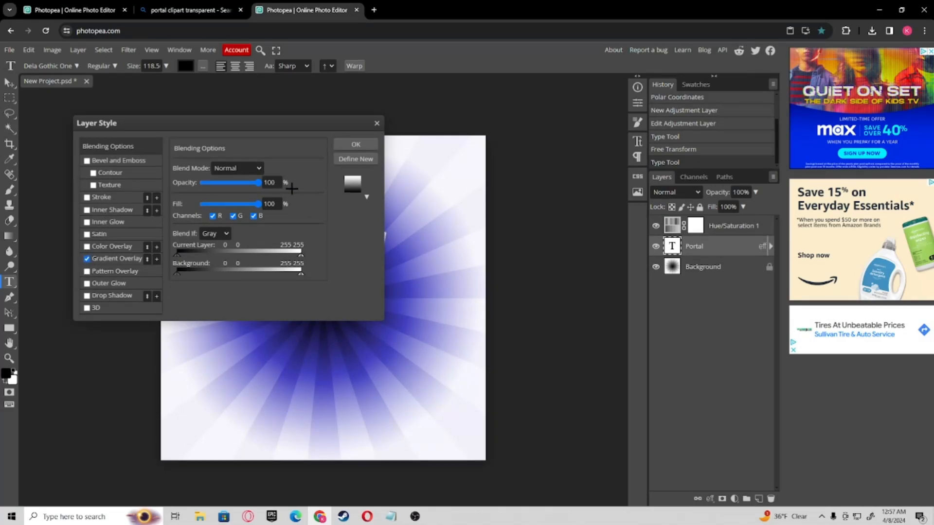
{"action": "left_click", "coordinate": [119, 258]}
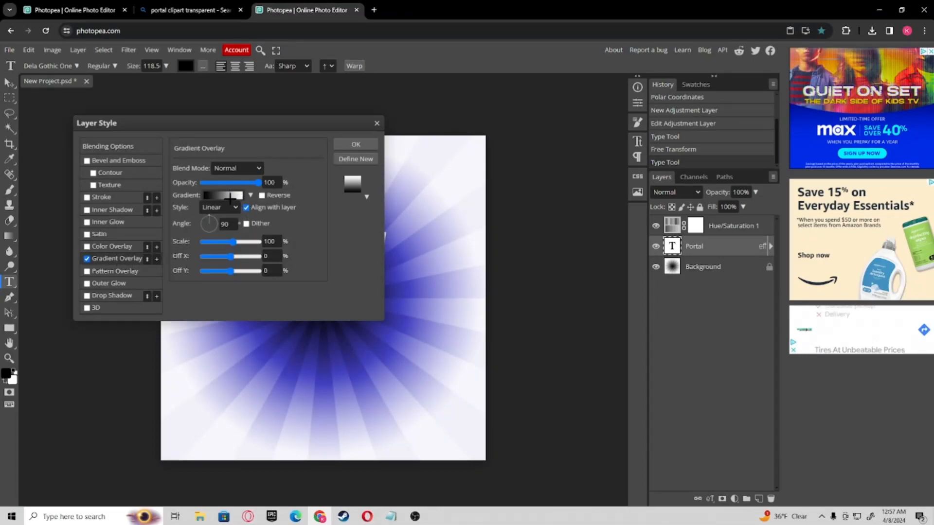
- Set the starting colour stop of the Portal text's overlay gradient to violet 5a00ff
{"action": "left_click", "coordinate": [229, 195]}
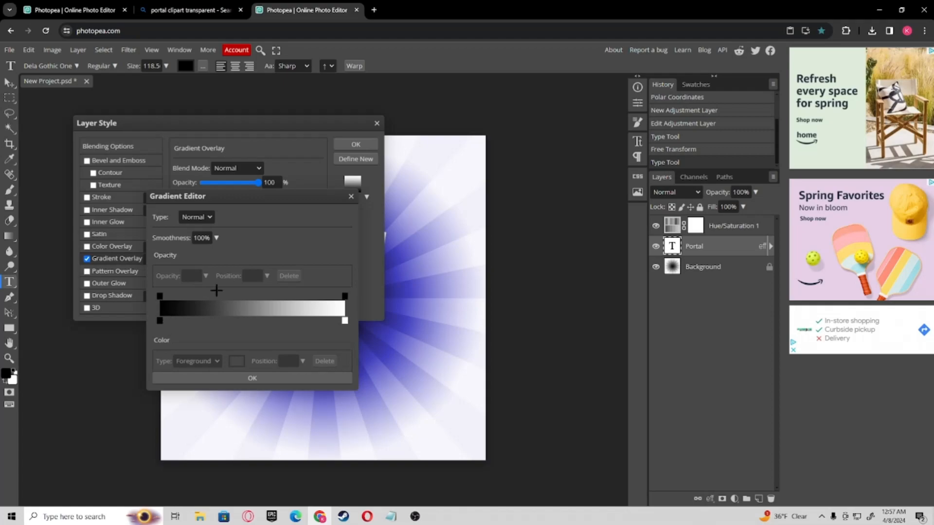
{"action": "left_click", "coordinate": [160, 321]}
{"action": "double_click", "coordinate": [160, 320]}
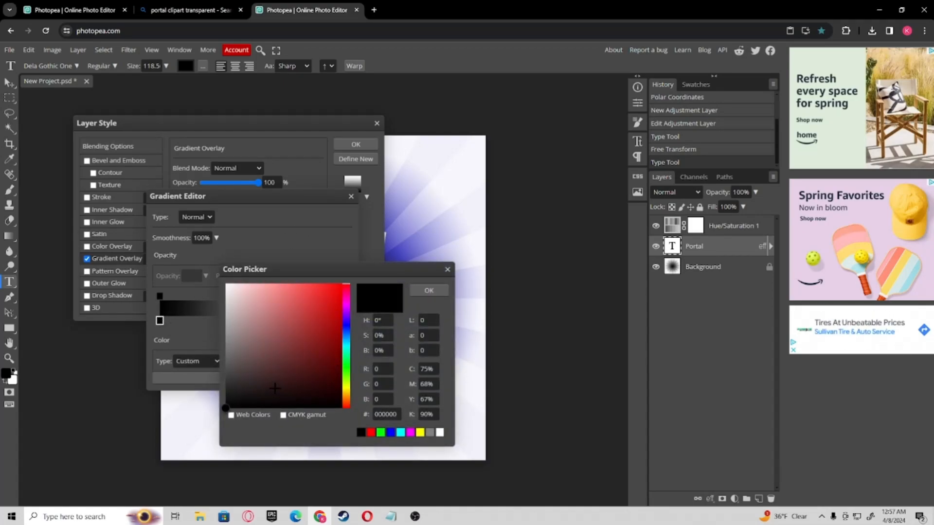
{"action": "left_click", "coordinate": [298, 363]}
{"action": "left_click", "coordinate": [347, 329]}
{"action": "left_click_drag", "start_coordinate": [347, 330], "coordinate": [346, 317]}
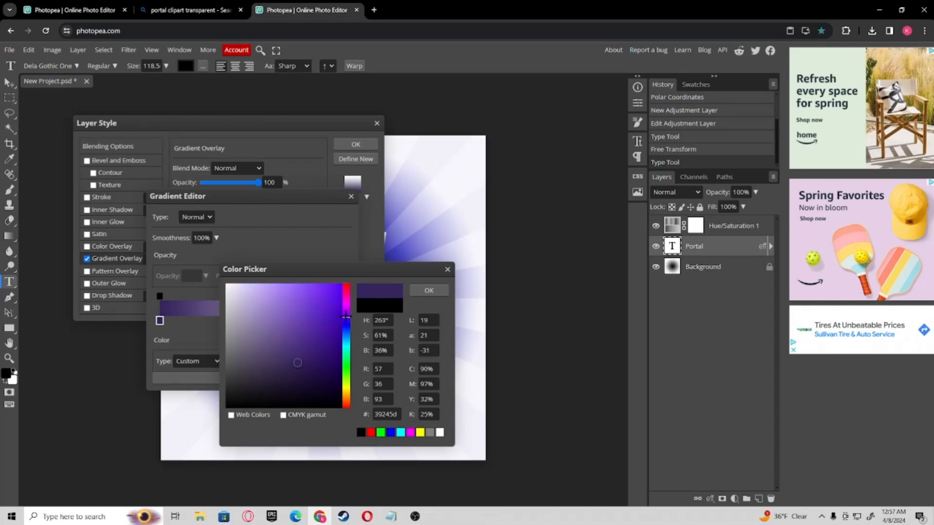
{"action": "left_click", "coordinate": [340, 283]}
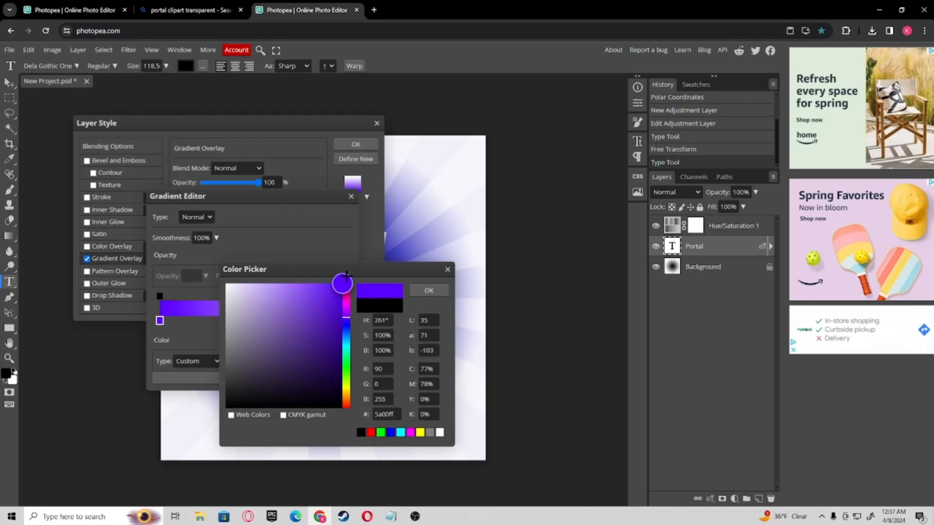
{"action": "left_click", "coordinate": [429, 290]}
- Add a middle colour stop at 52% in the overlay gradient and colour it pale lavender ae95dc
{"action": "left_click", "coordinate": [255, 319]}
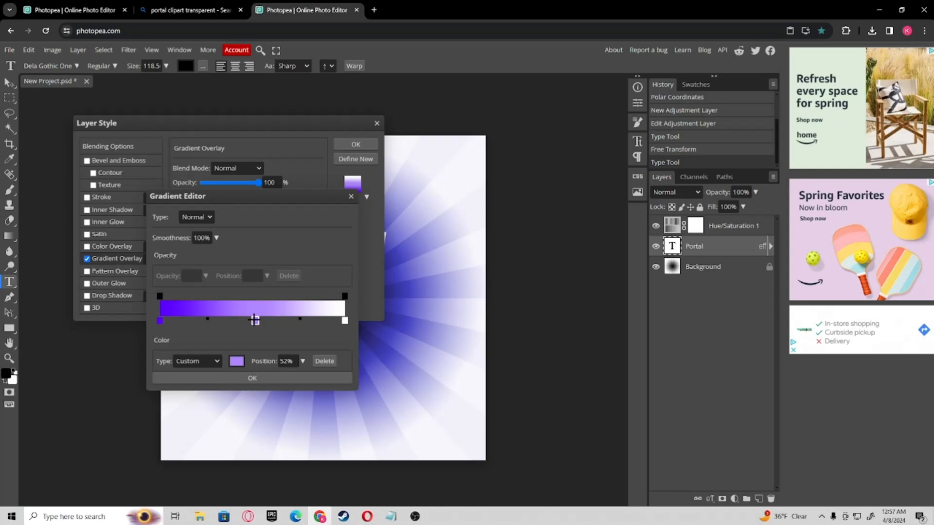
{"action": "double_click", "coordinate": [255, 319]}
{"action": "mouse_move", "coordinate": [286, 300]}
{"action": "left_mouse_down"}
{"action": "mouse_move", "coordinate": [267, 336]}
{"action": "mouse_move", "coordinate": [262, 301]}
{"action": "left_mouse_up"}
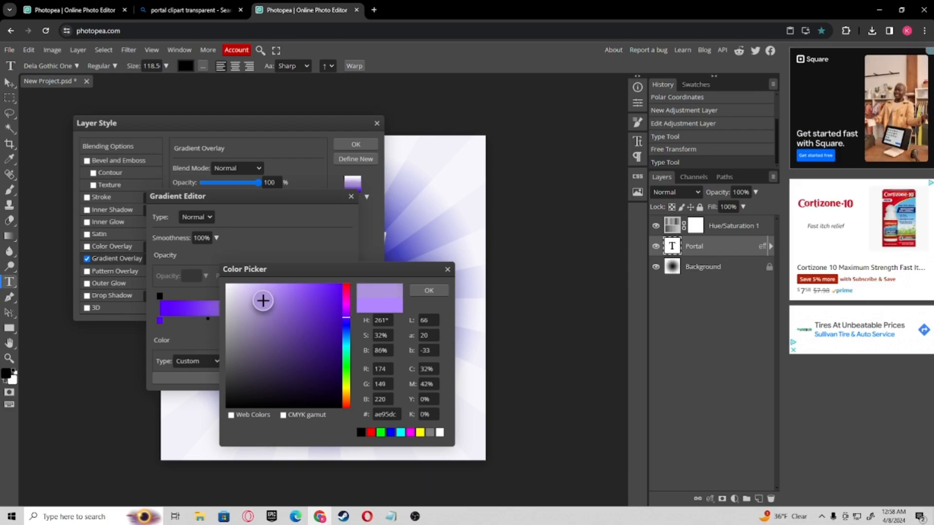
{"action": "left_click", "coordinate": [429, 291]}
- Change the overlay gradient's end colour stop at 100% from white to deep violet and accept the gradient
{"action": "left_click", "coordinate": [344, 321]}
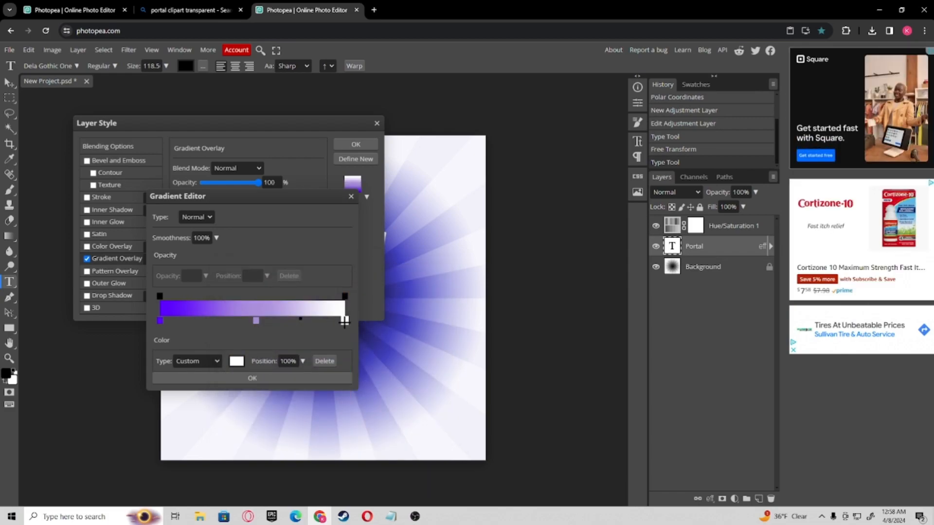
{"action": "double_click", "coordinate": [345, 321]}
{"action": "left_click_drag", "start_coordinate": [317, 315], "coordinate": [337, 301]}
{"action": "left_click", "coordinate": [412, 292]}
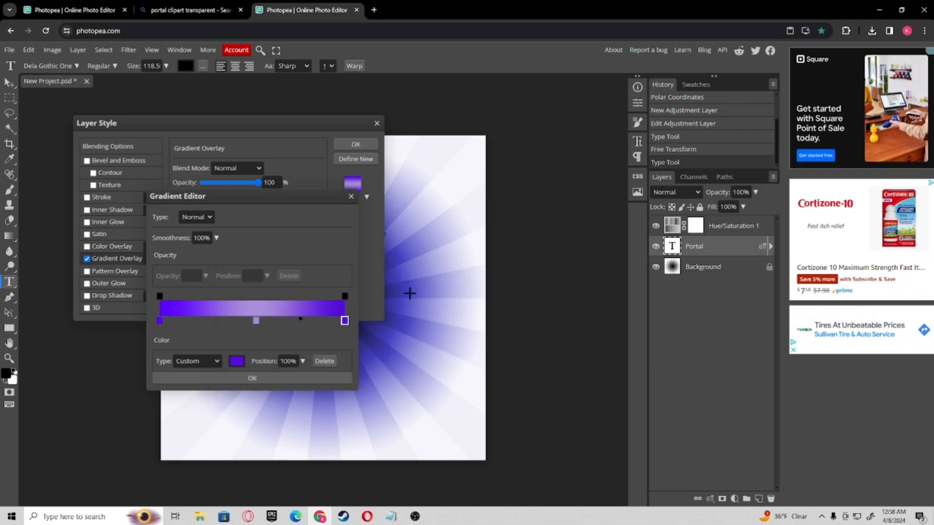
{"action": "left_click", "coordinate": [293, 379]}
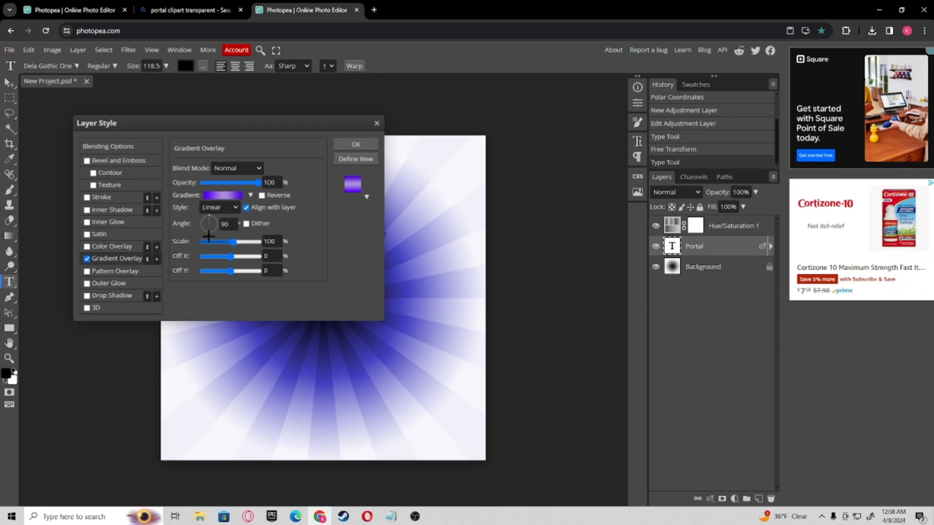
{"action": "left_click", "coordinate": [223, 207]}
{"action": "left_click", "coordinate": [223, 207]}
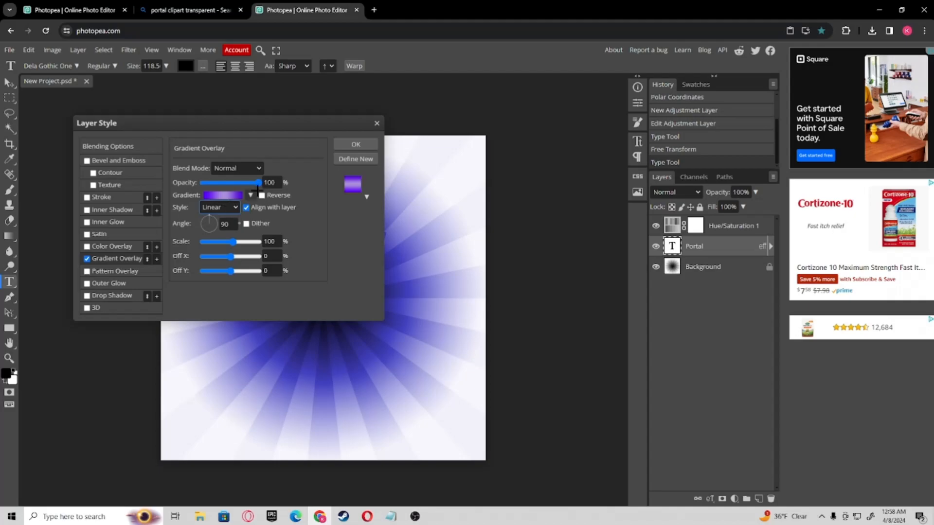
{"action": "left_click", "coordinate": [249, 169]}
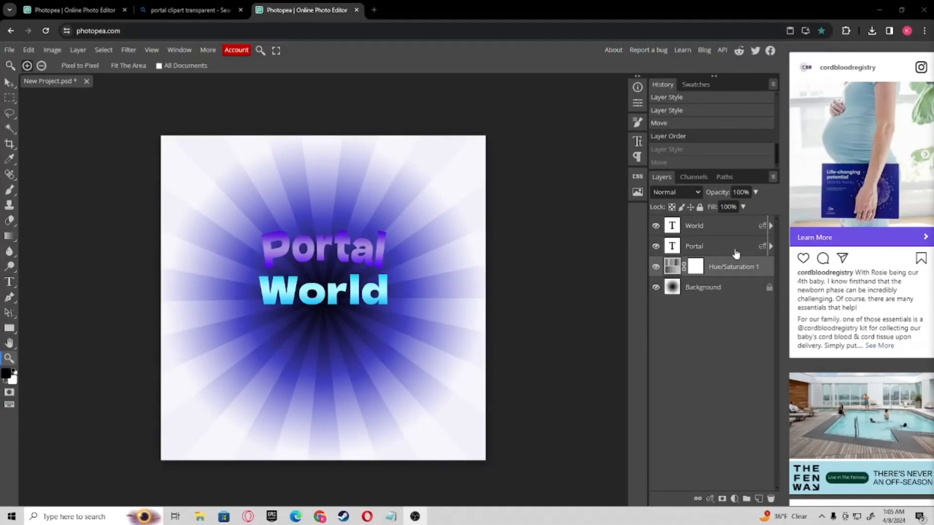
- Add an Inner Glow to the Portal text layer with Color Dodge blending, 75% opacity and 5 px size
{"action": "left_click", "coordinate": [731, 248]}
{"action": "left_click", "coordinate": [696, 225]}
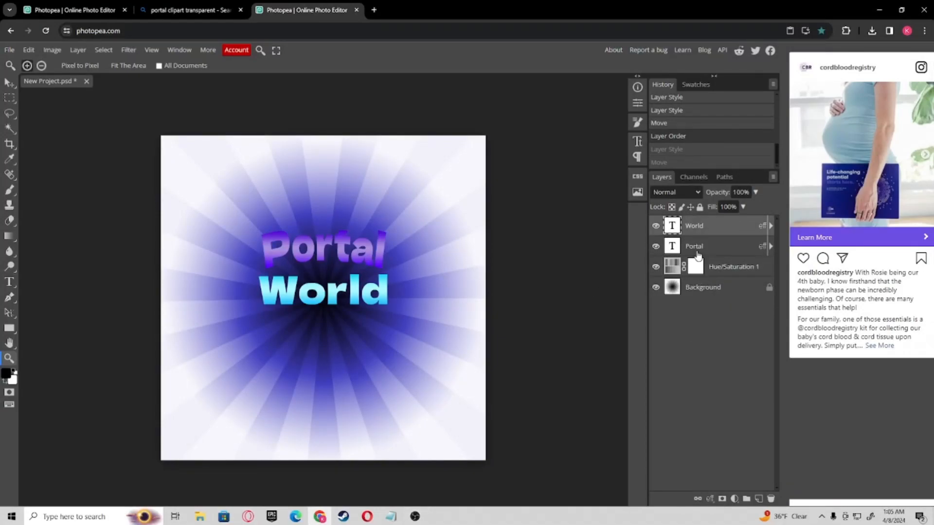
{"action": "left_click", "coordinate": [696, 248]}
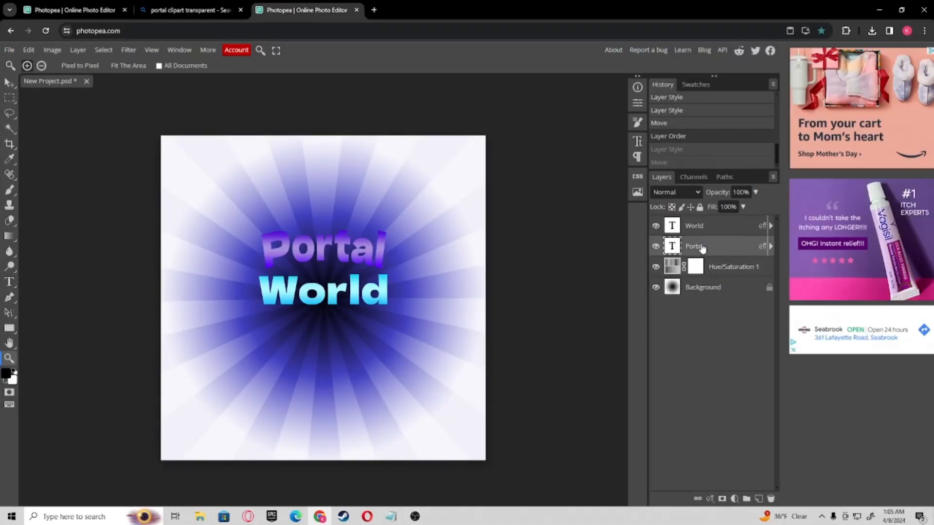
{"action": "double_click", "coordinate": [708, 249]}
{"action": "double_click", "coordinate": [738, 247]}
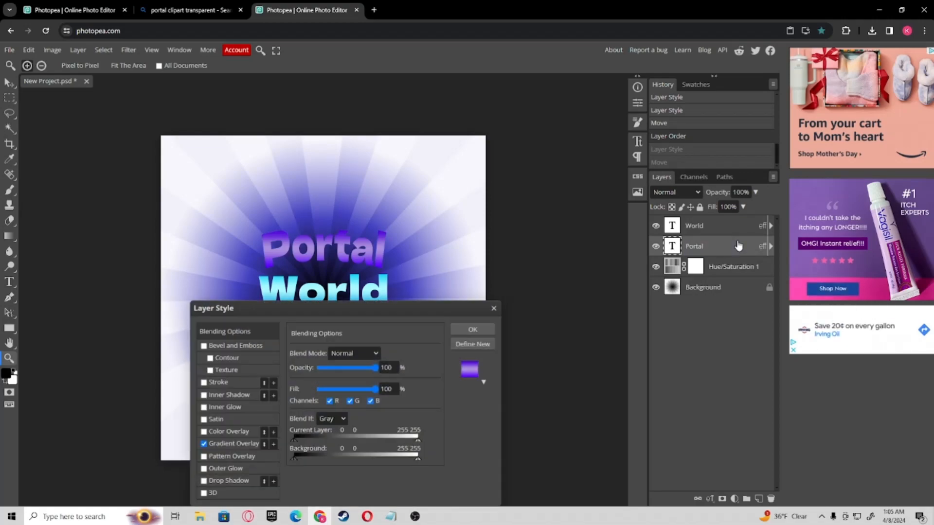
{"action": "left_click", "coordinate": [205, 407]}
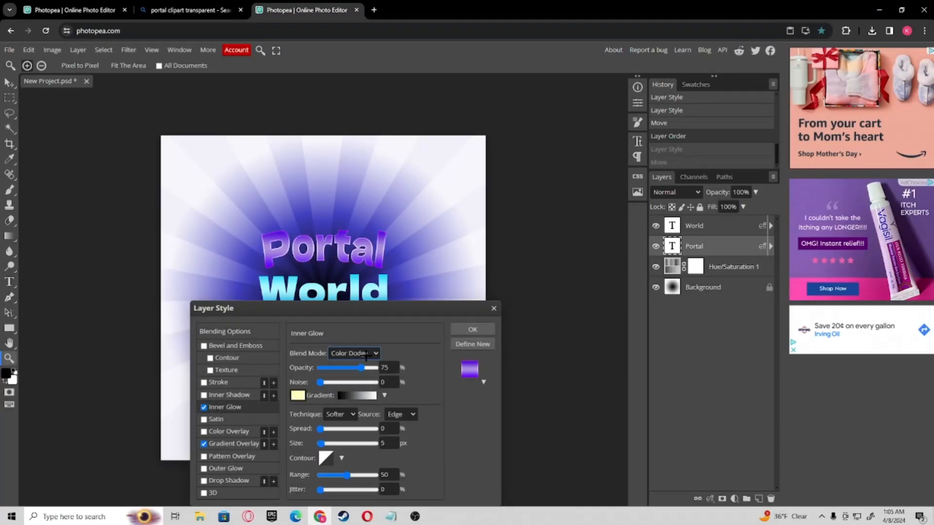
{"action": "left_click", "coordinate": [473, 330]}
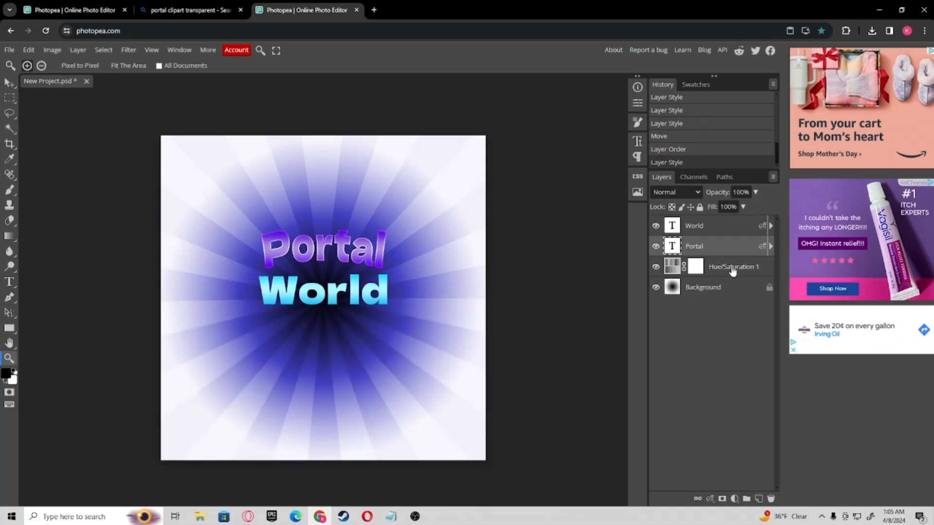
- Add an Inner Glow to the World text layer with Color Dodge blending and 75% opacity
{"action": "left_click", "coordinate": [720, 228]}
{"action": "double_click", "coordinate": [719, 223]}
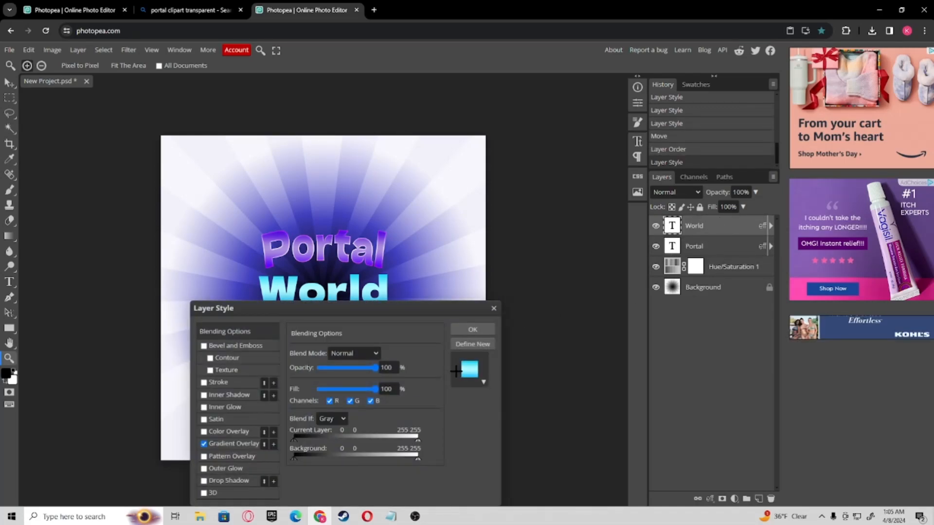
{"action": "left_click", "coordinate": [204, 407]}
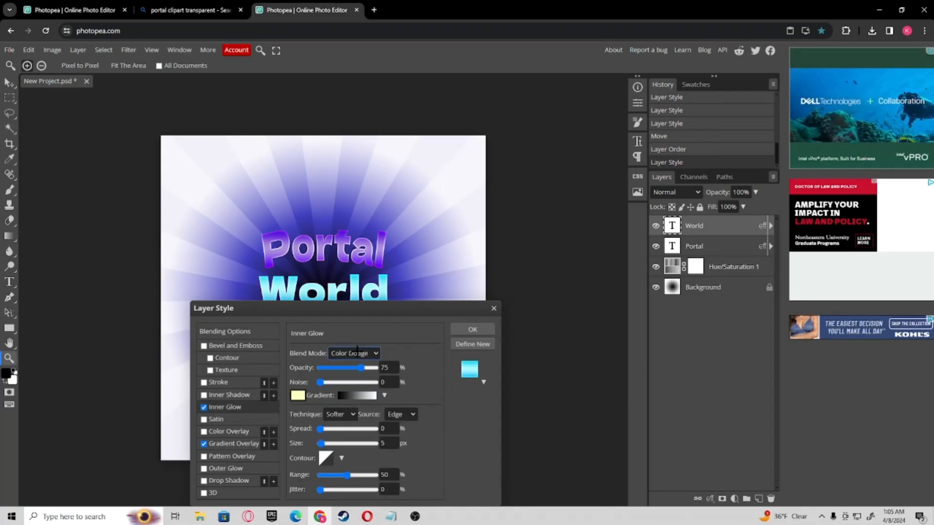
{"action": "left_click", "coordinate": [471, 330]}
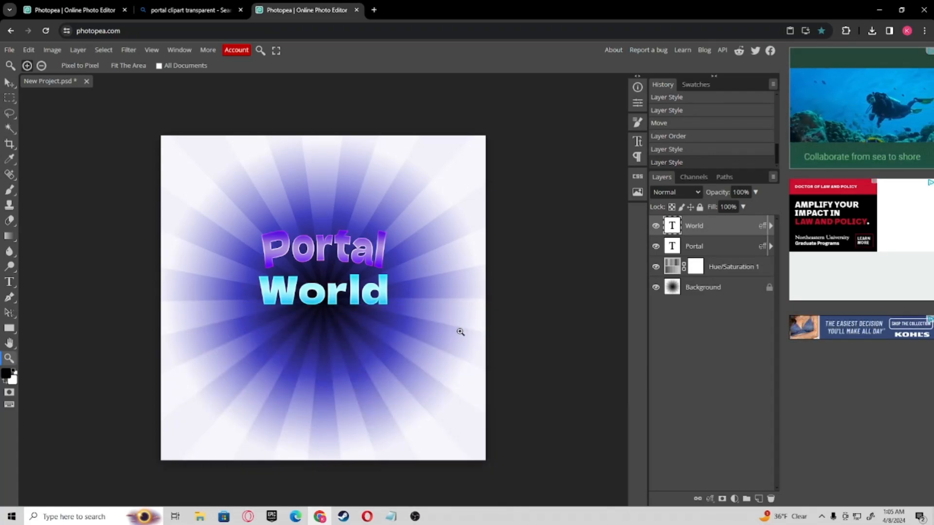
- Strengthen the World text's Inner Glow to 4% spread and 20 px size
{"action": "double_click", "coordinate": [717, 235]}
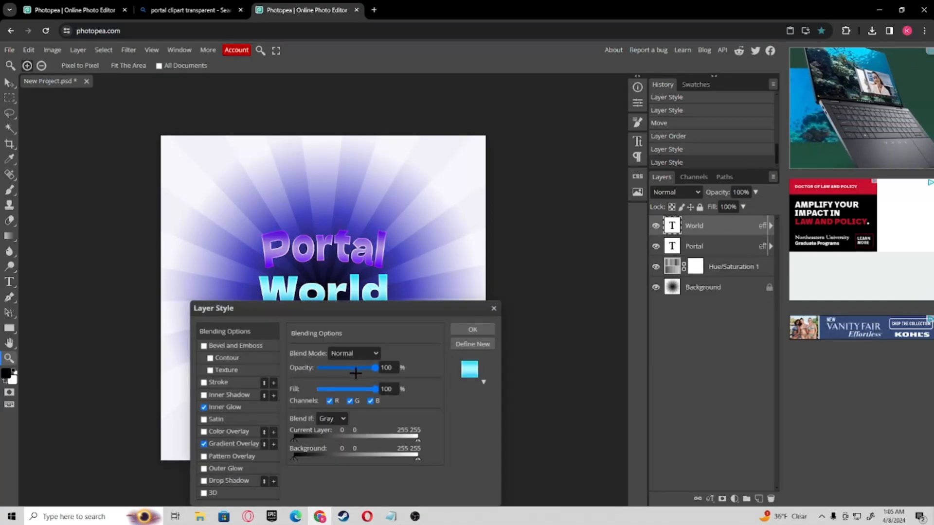
{"action": "left_click", "coordinate": [225, 408]}
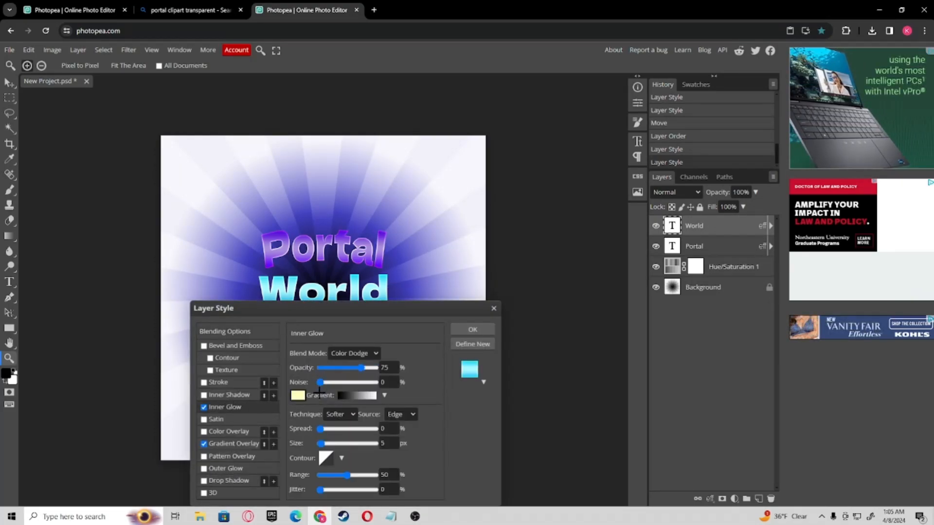
{"action": "left_click_drag", "start_coordinate": [322, 443], "coordinate": [326, 429]}
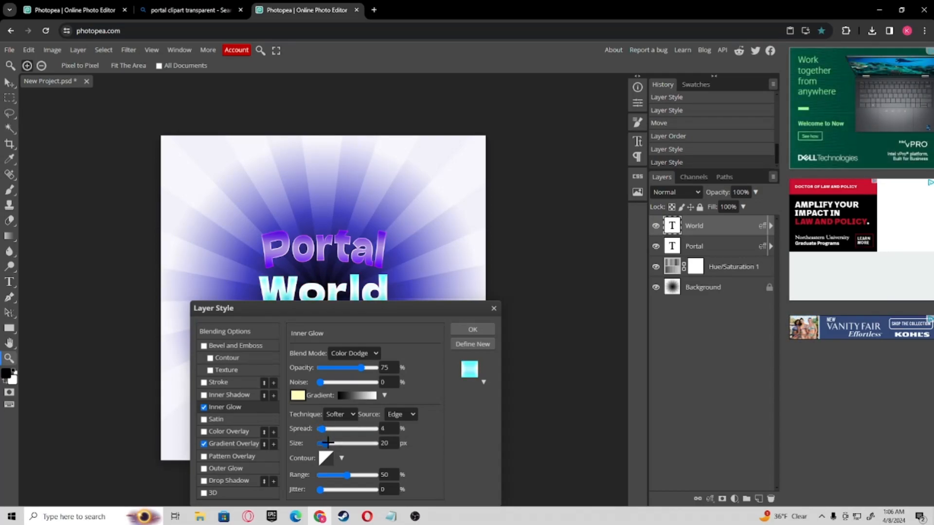
{"action": "left_click", "coordinate": [473, 329]}
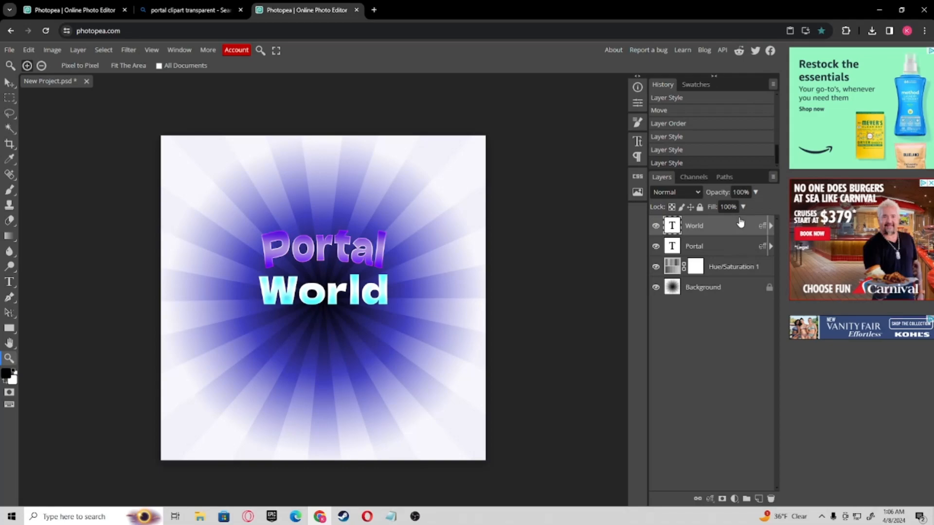
- Select the World and Portal text layers together and convert them to one Smart Object
{"action": "right_click", "coordinate": [758, 237]}
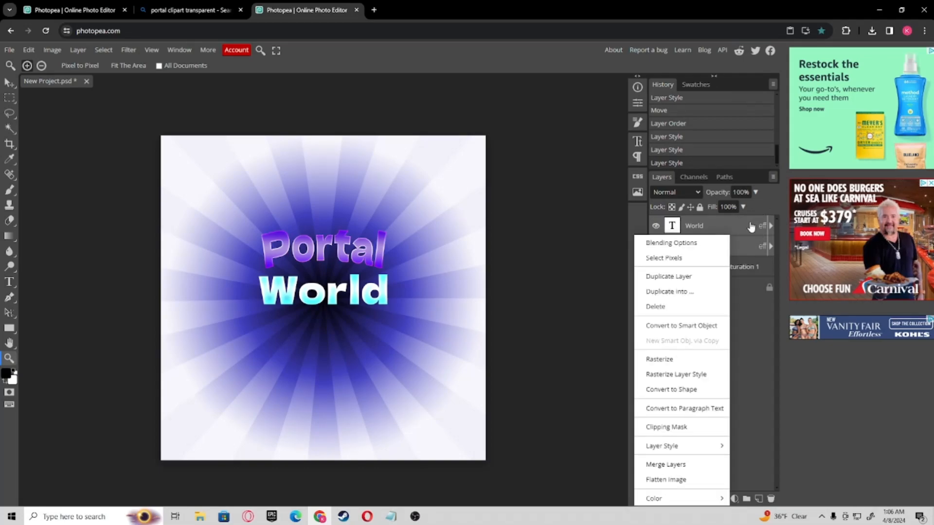
{"action": "left_click", "coordinate": [743, 237]}
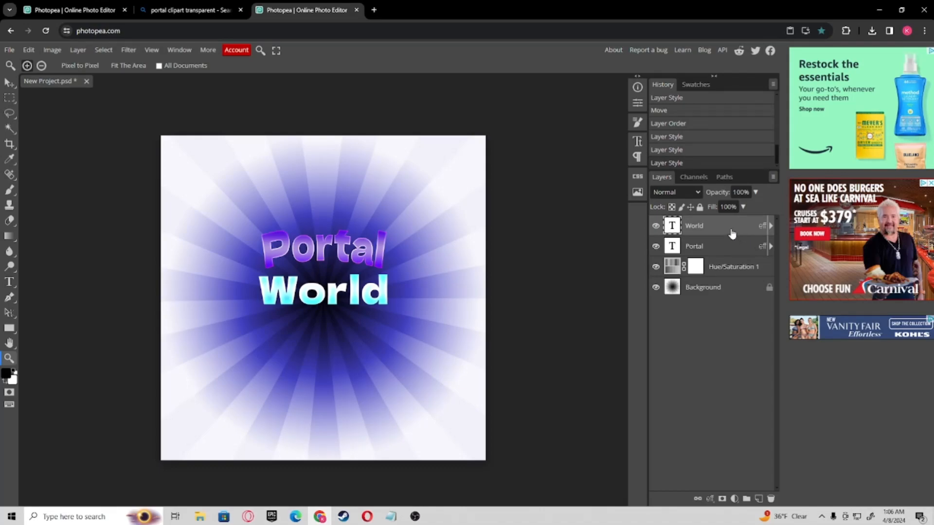
{"action": "right_click", "coordinate": [719, 254]}
{"action": "left_click", "coordinate": [750, 239]}
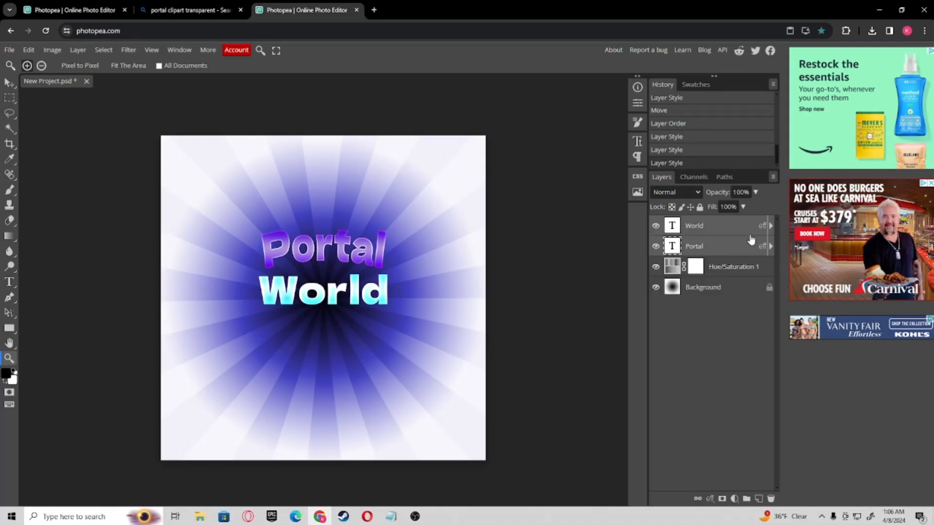
{"action": "right_click", "coordinate": [726, 255]}
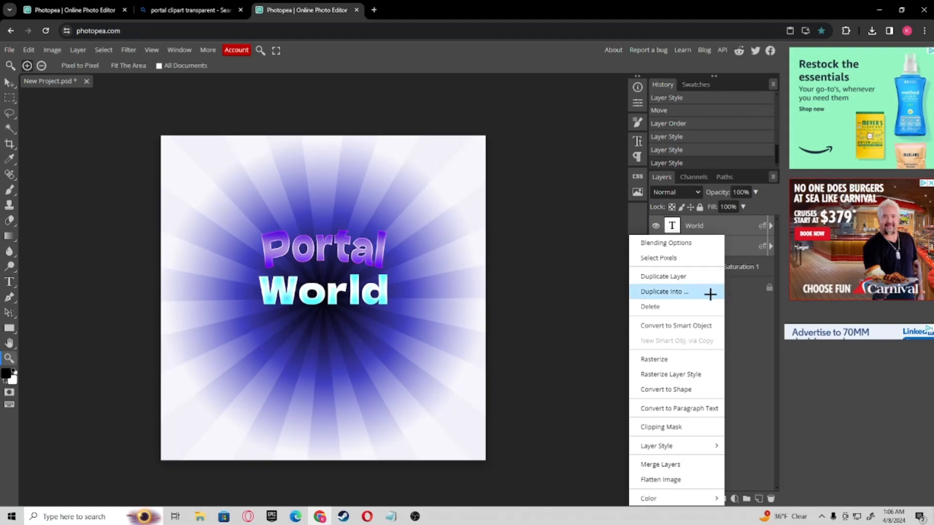
{"action": "left_click", "coordinate": [688, 323]}
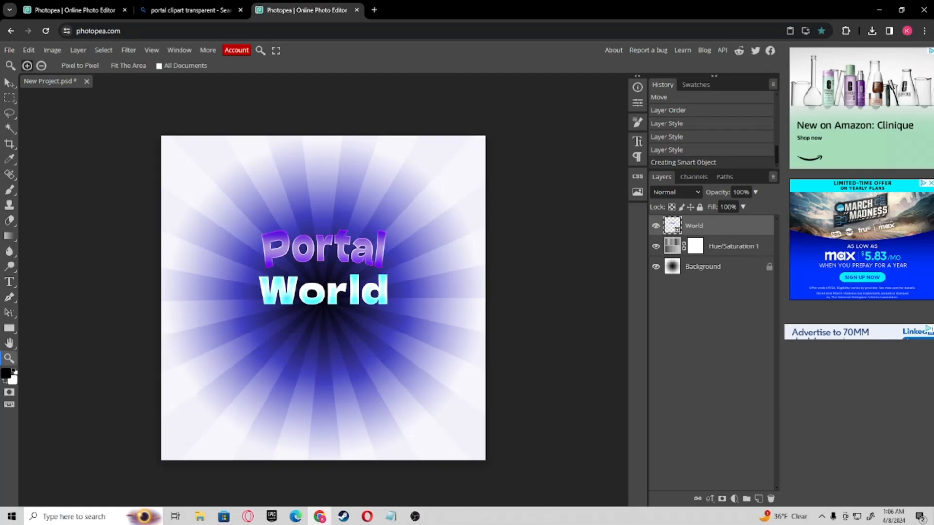
- Add a black outside Stroke of 41 px to the World smart object
{"action": "key", "text": "alt+Tab"}
{"action": "double_click", "coordinate": [717, 231]}
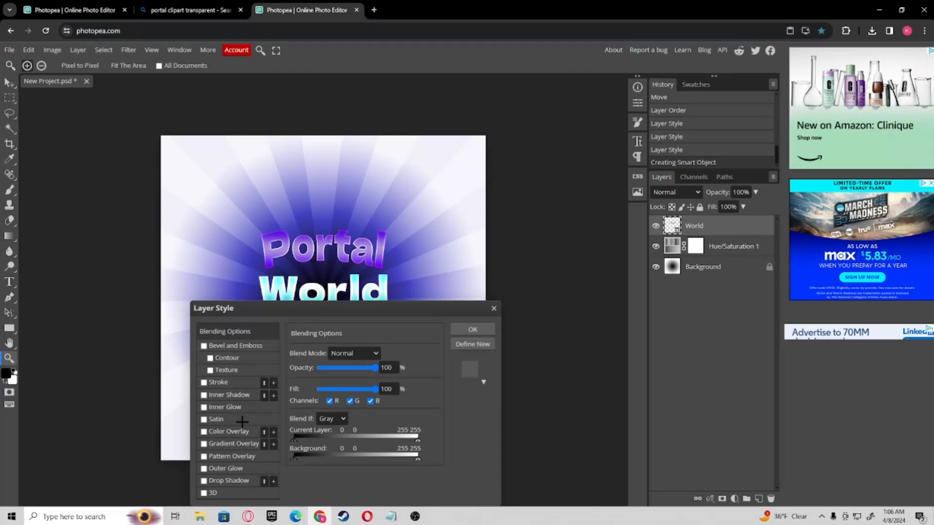
{"action": "left_click", "coordinate": [204, 383]}
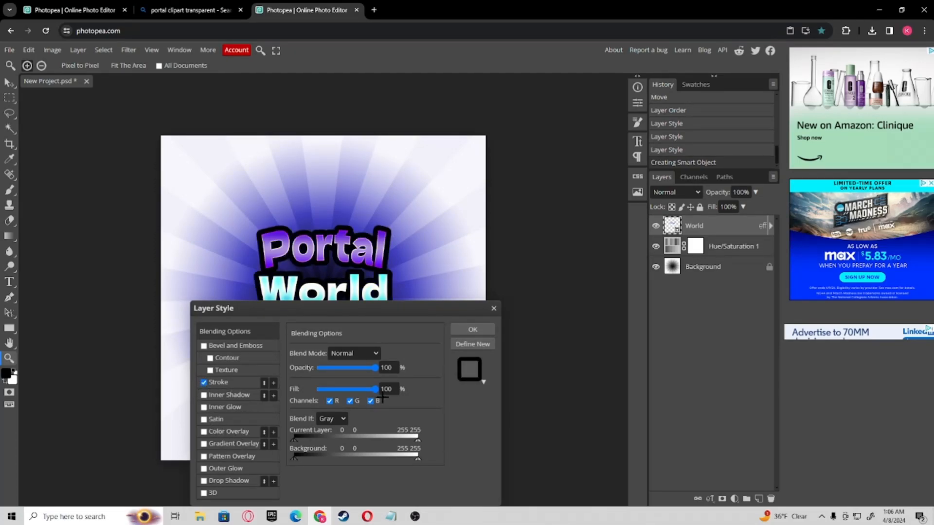
{"action": "left_click", "coordinate": [230, 383]}
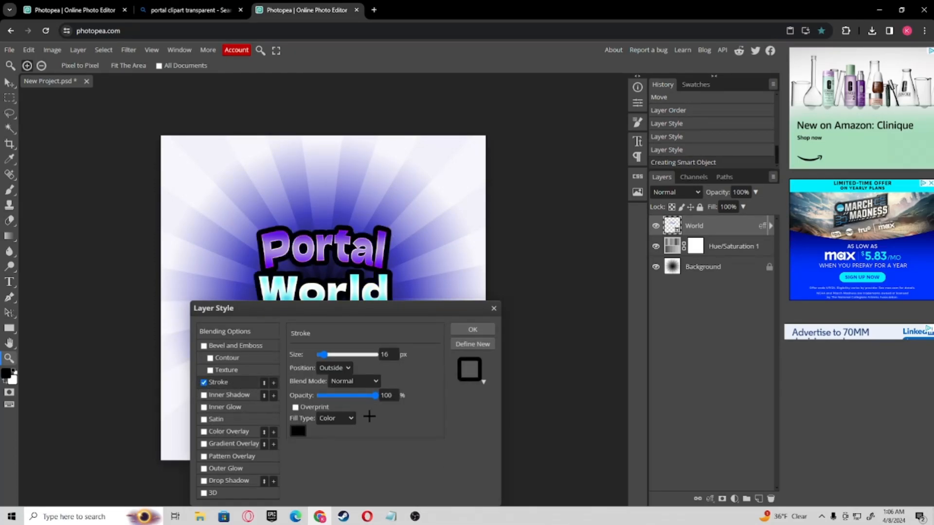
{"action": "left_click_drag", "start_coordinate": [324, 354], "coordinate": [331, 355]}
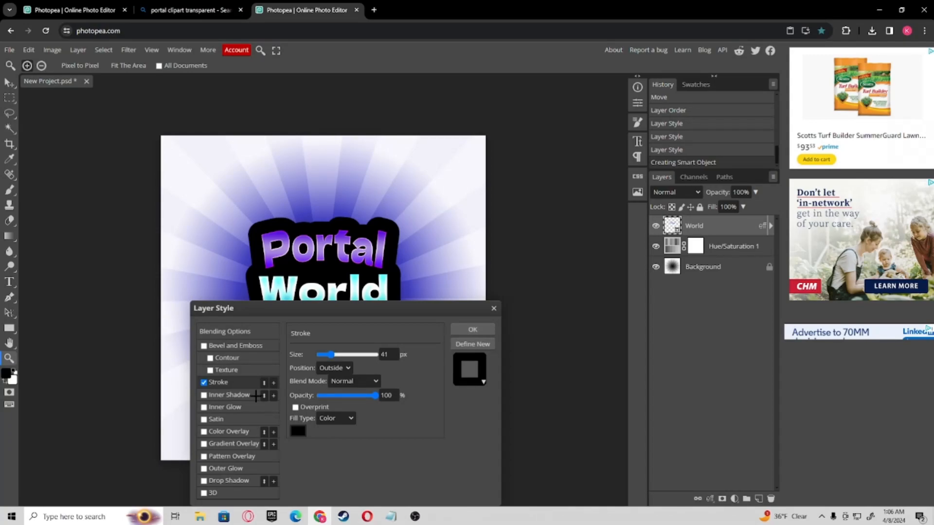
- Add a second Stroke to the smart object's layer style and set the selected stroke's fill type to Gradient
{"action": "left_click", "coordinate": [273, 383]}
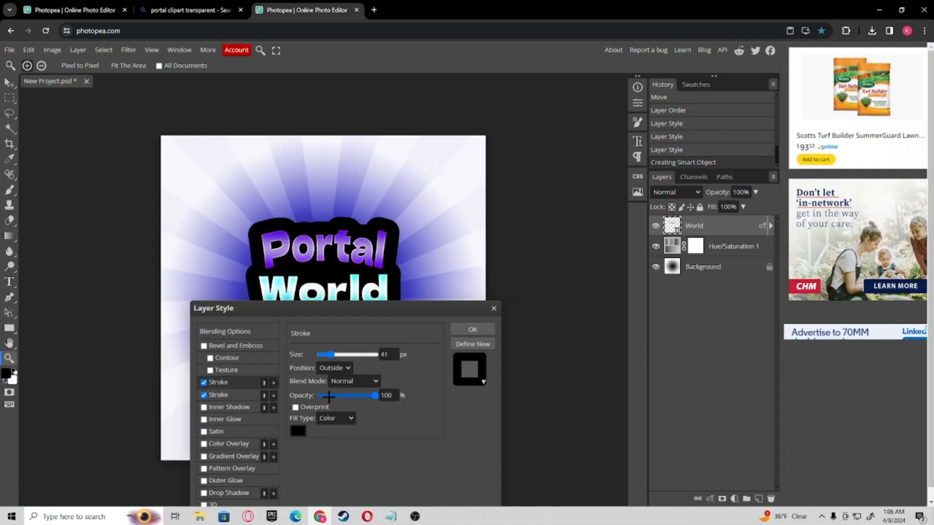
{"action": "left_click", "coordinate": [233, 397]}
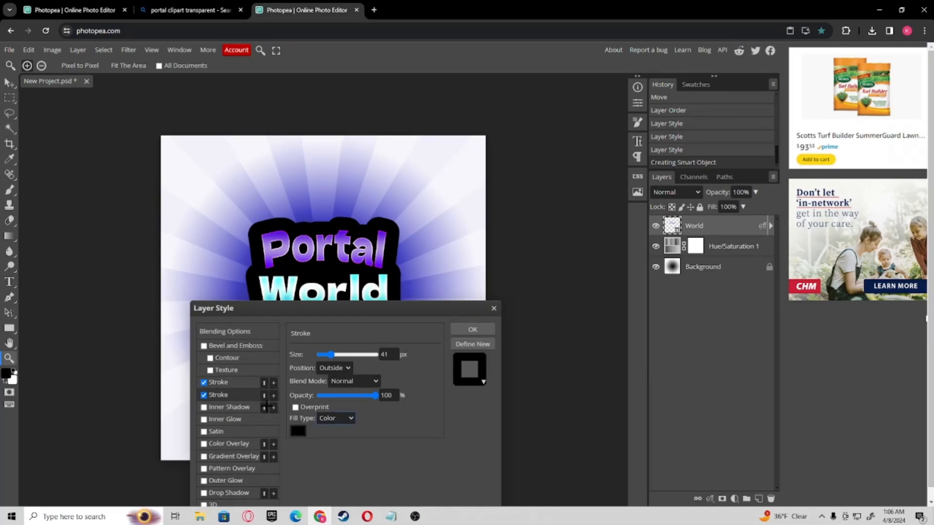
{"action": "left_click", "coordinate": [335, 419]}
{"action": "left_click", "coordinate": [347, 437]}
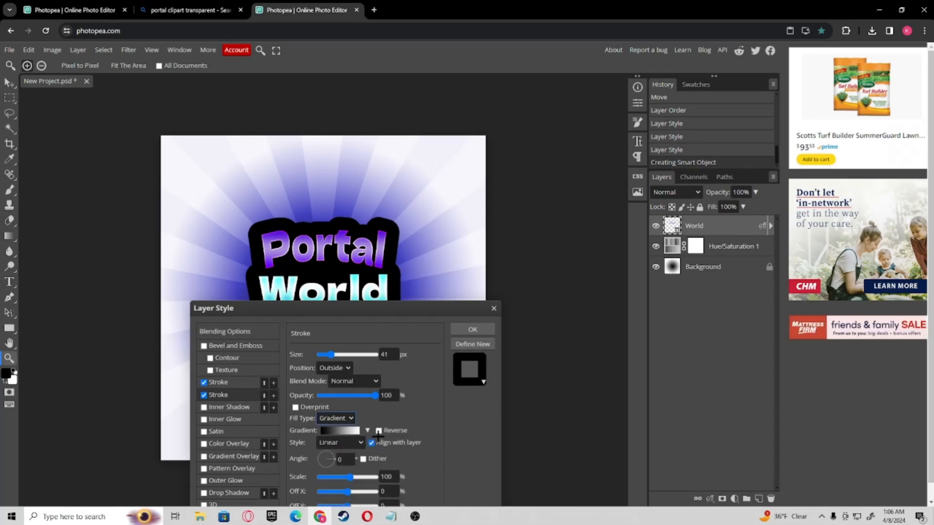
- Set the gradient stroke's angle to 91° and change the gradient's black starting stop to purple #5b10e2
{"action": "scroll", "coordinate": [350, 437], "scroll_direction": "down", "scroll_amount": 1}
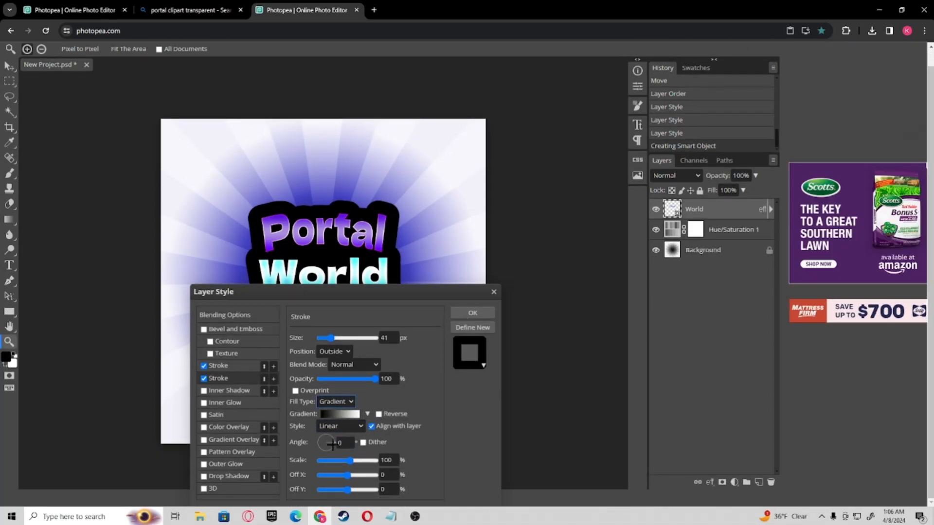
{"action": "left_click_drag", "start_coordinate": [331, 442], "coordinate": [325, 425]}
{"action": "left_click", "coordinate": [338, 414]}
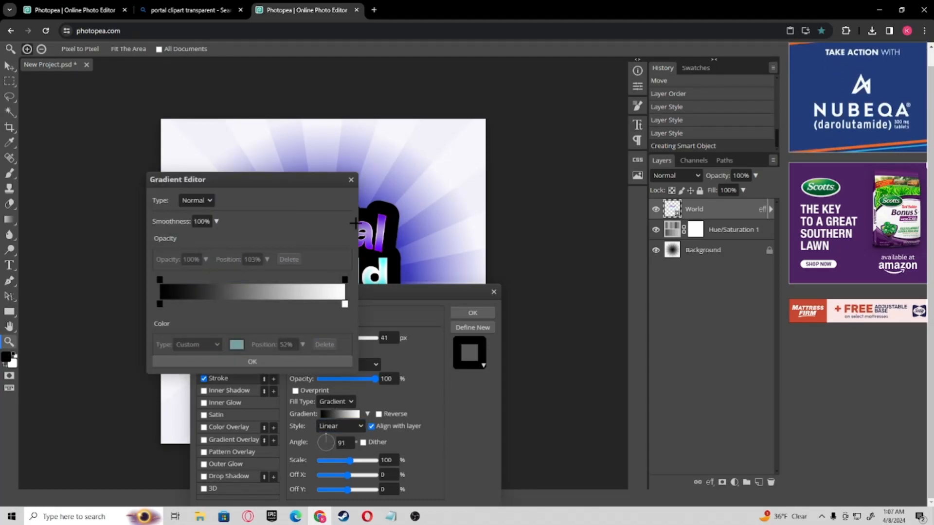
{"action": "left_click_drag", "start_coordinate": [315, 177], "coordinate": [191, 91]}
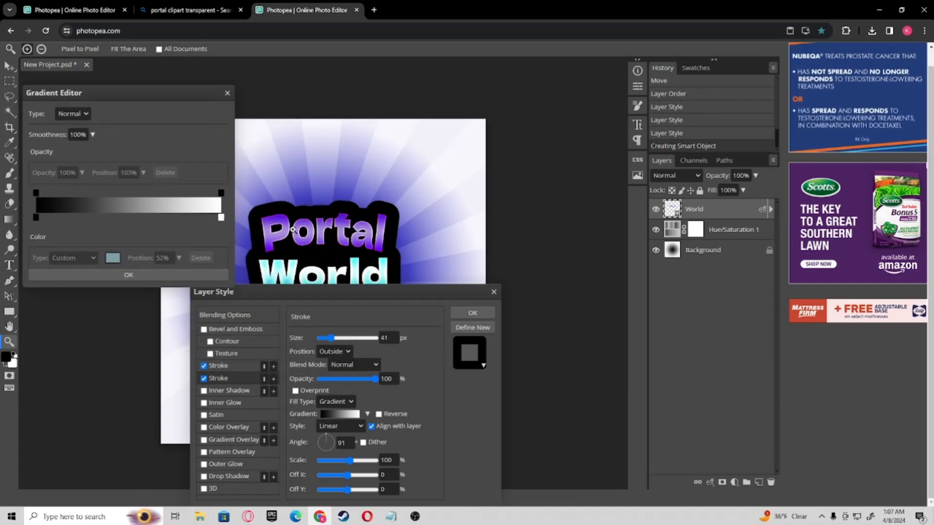
{"action": "left_click", "coordinate": [36, 218]}
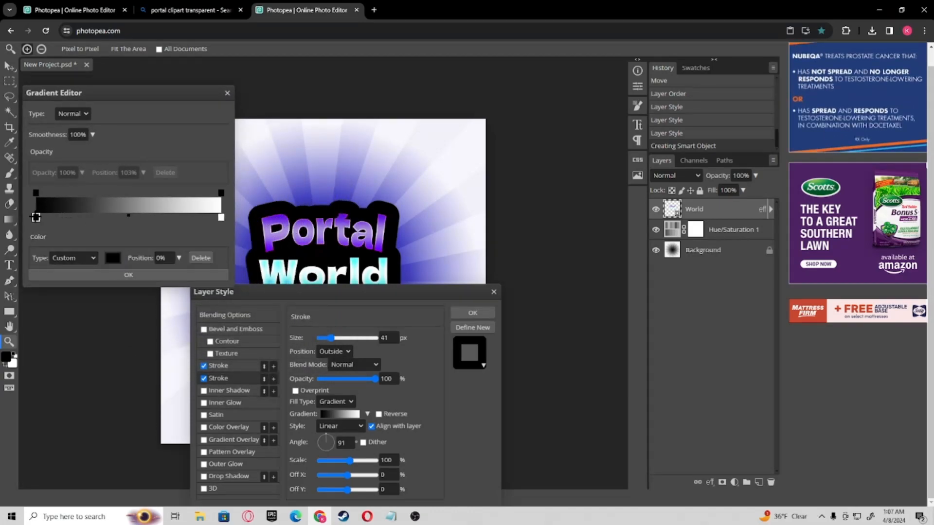
{"action": "left_click", "coordinate": [274, 220]}
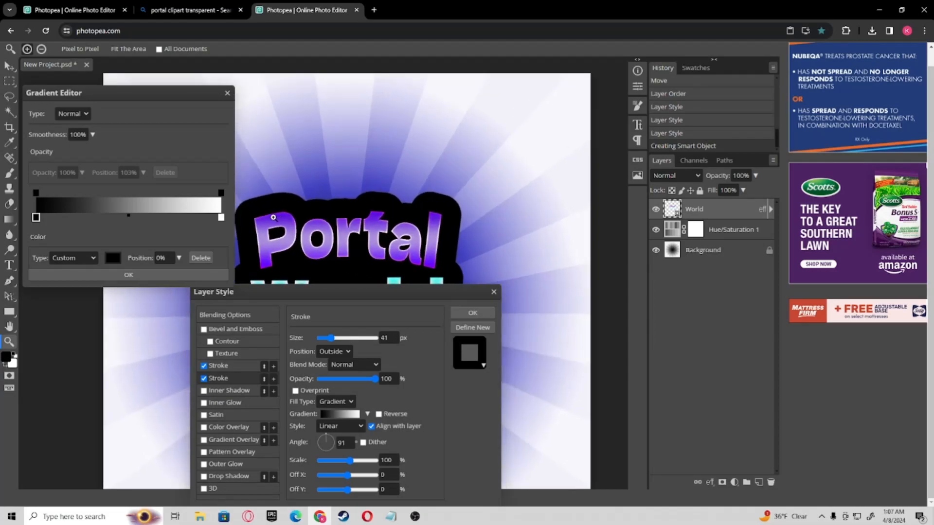
{"action": "left_click", "coordinate": [113, 257]}
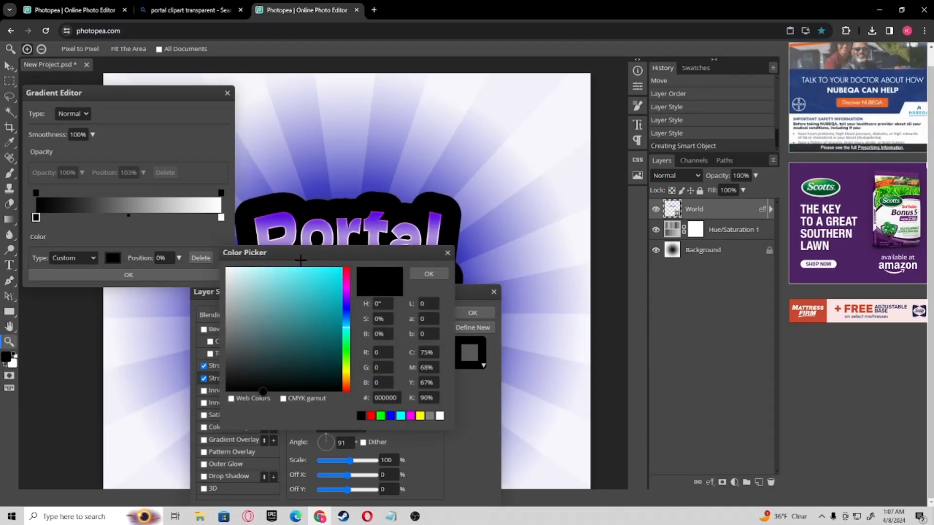
{"action": "left_click", "coordinate": [280, 218]}
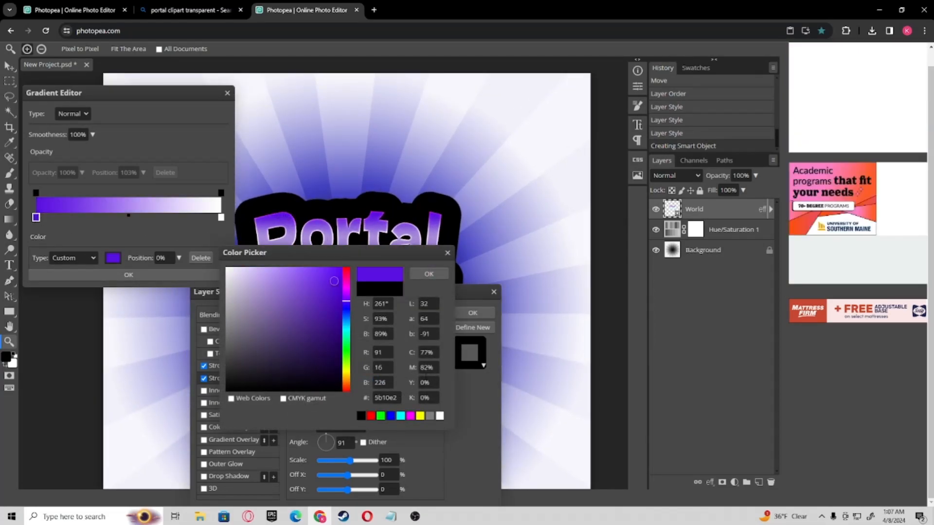
{"action": "left_click", "coordinate": [414, 274]}
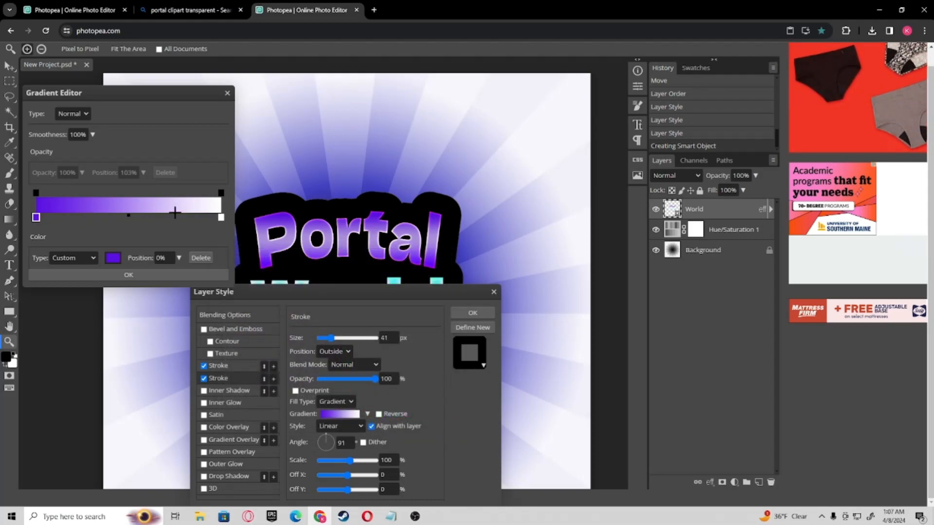
- Change the gradient's white end stop to cyan #5affff, enlarge the gradient stroke to 55 px and apply the layer style
{"action": "left_click", "coordinate": [128, 214]}
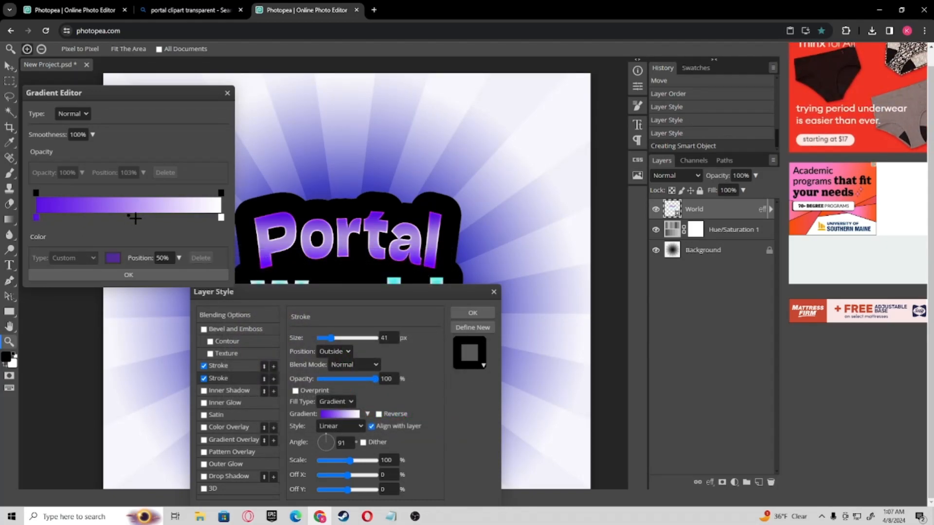
{"action": "left_click", "coordinate": [221, 218]}
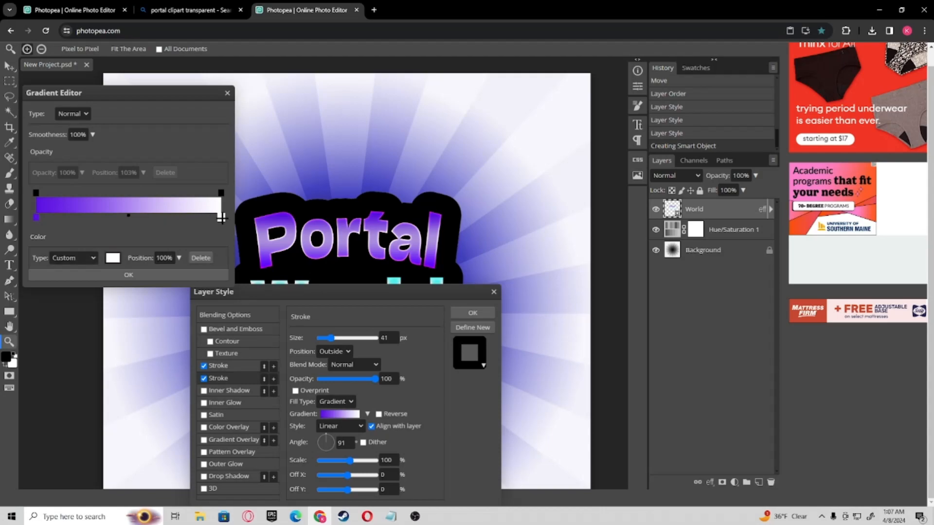
{"action": "double_click", "coordinate": [221, 217]}
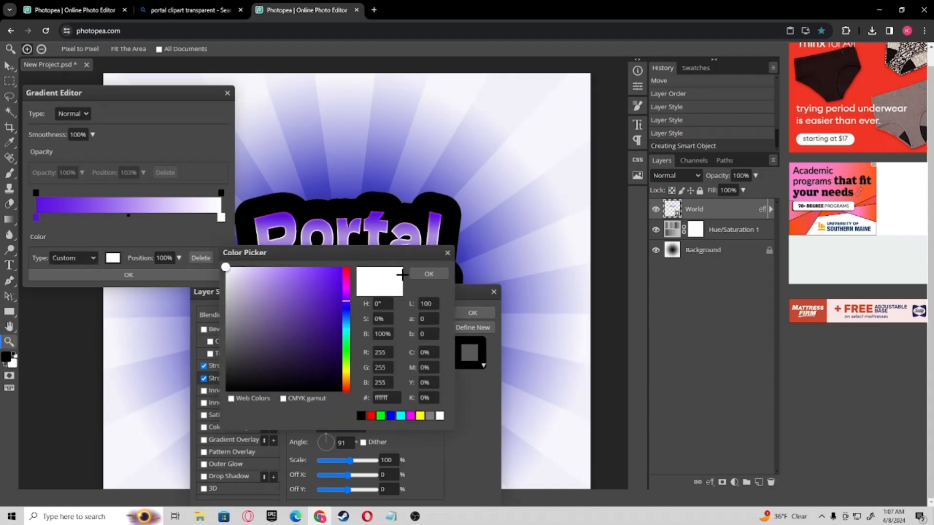
{"action": "left_click_drag", "start_coordinate": [409, 255], "coordinate": [602, 69]}
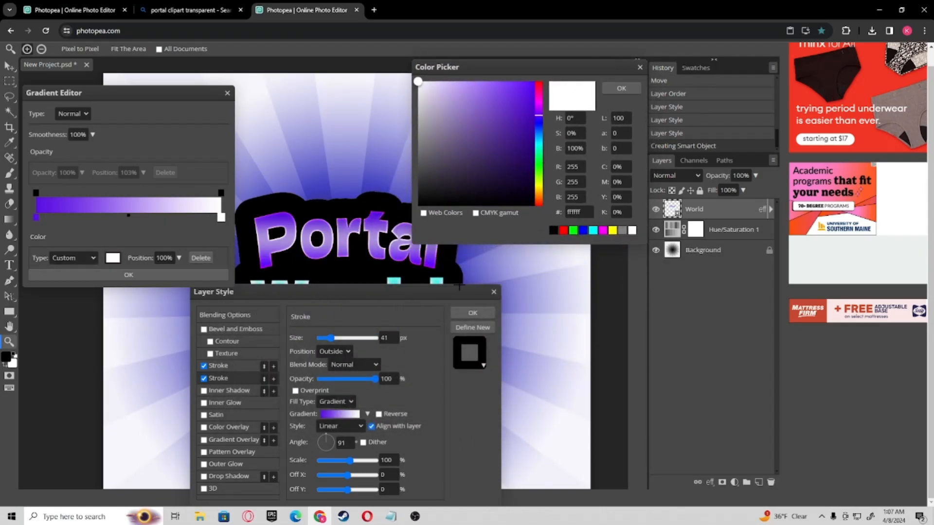
{"action": "left_click", "coordinate": [468, 103]}
{"action": "left_click", "coordinate": [539, 143]}
{"action": "left_click", "coordinate": [493, 81]}
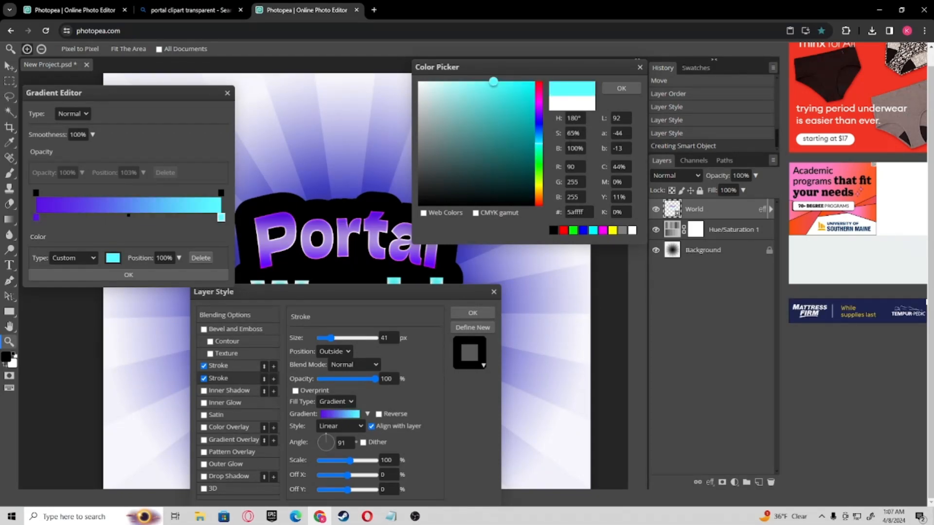
{"action": "left_click", "coordinate": [621, 88]}
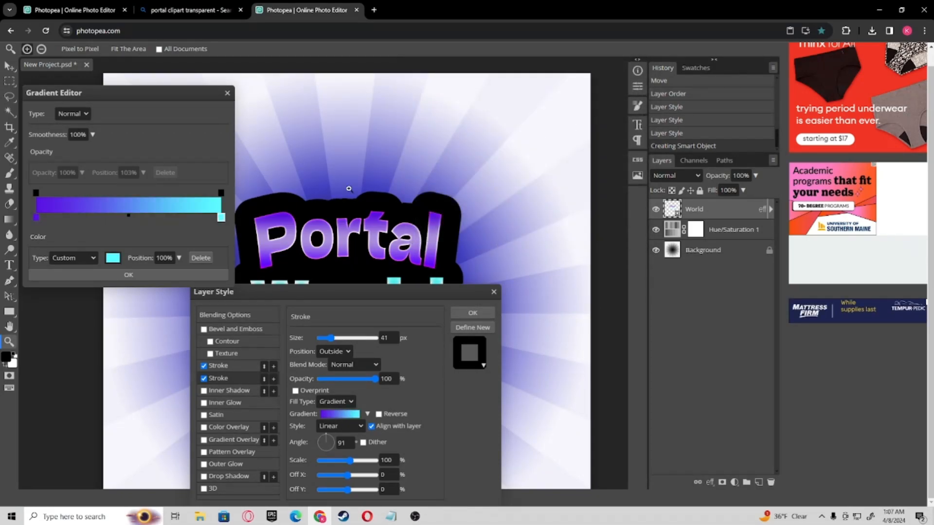
{"action": "left_click", "coordinate": [138, 275]}
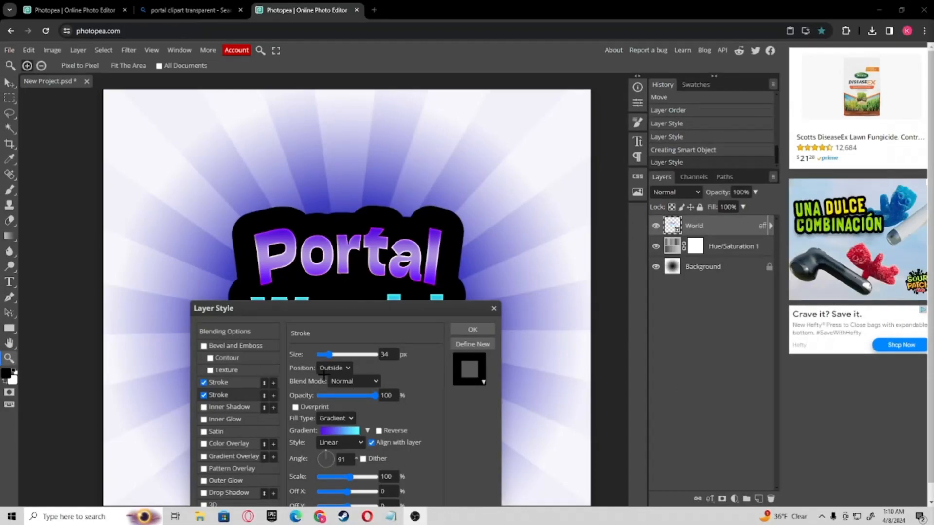
{"action": "left_click_drag", "start_coordinate": [329, 353], "coordinate": [334, 352]}
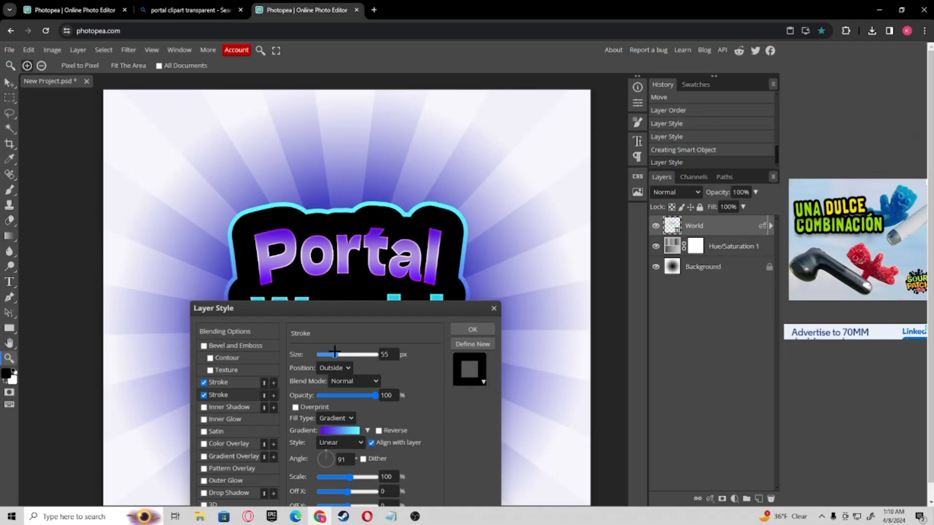
{"action": "left_click", "coordinate": [473, 330]}
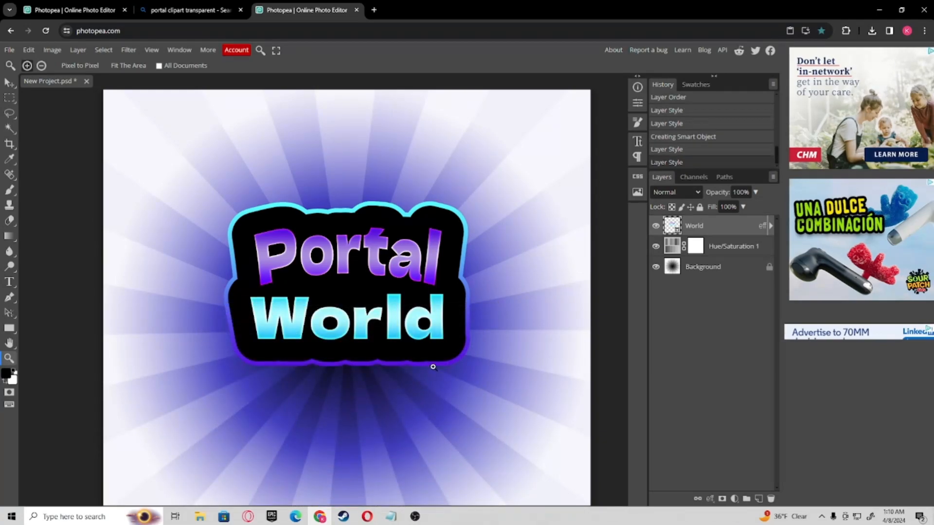
- Move the Portal World title slightly down toward the centre of the canvas
{"action": "key", "text": "ctrl+minus"}
{"action": "key", "text": "ctrl+minus"}
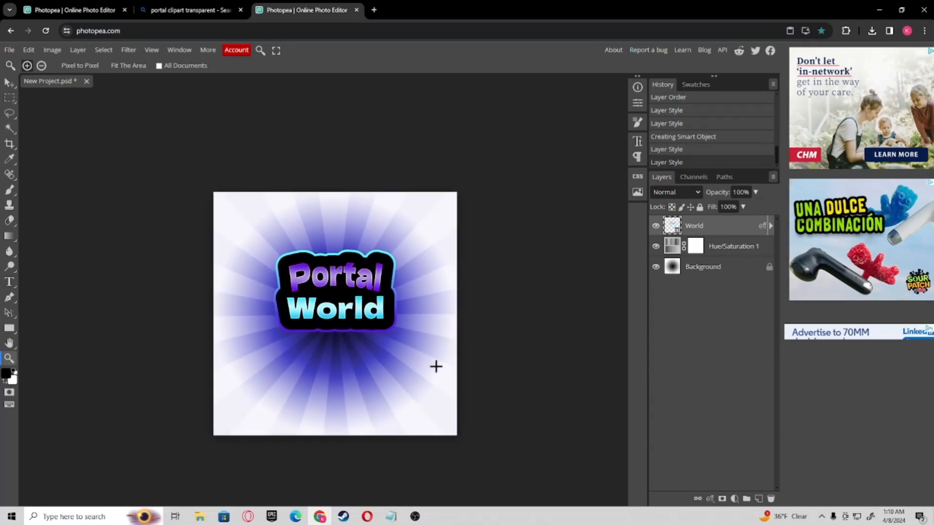
{"action": "key", "text": "ctrl+plus"}
{"action": "left_click", "coordinate": [9, 83]}
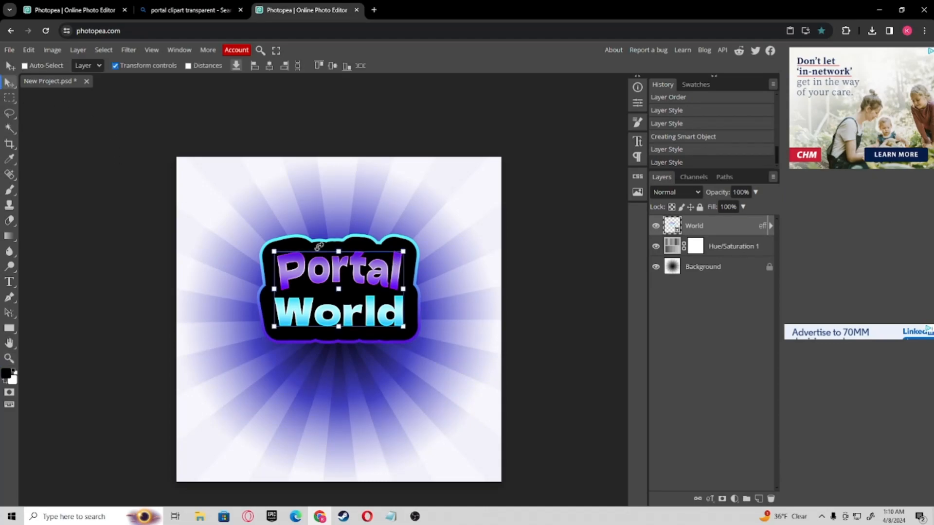
{"action": "left_click_drag", "start_coordinate": [339, 291], "coordinate": [340, 305]}
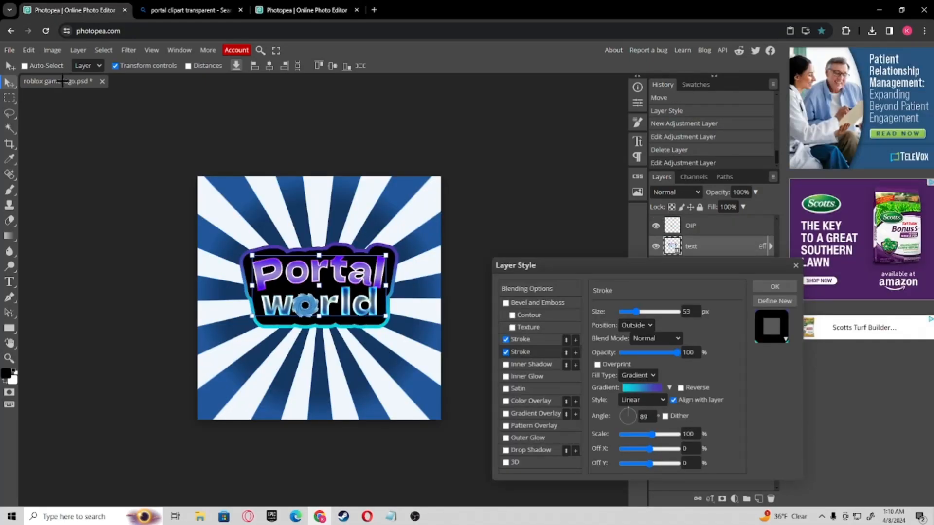
- Place the blue swirl portal image from the web image search into the New Project document
{"action": "left_click", "coordinate": [775, 287]}
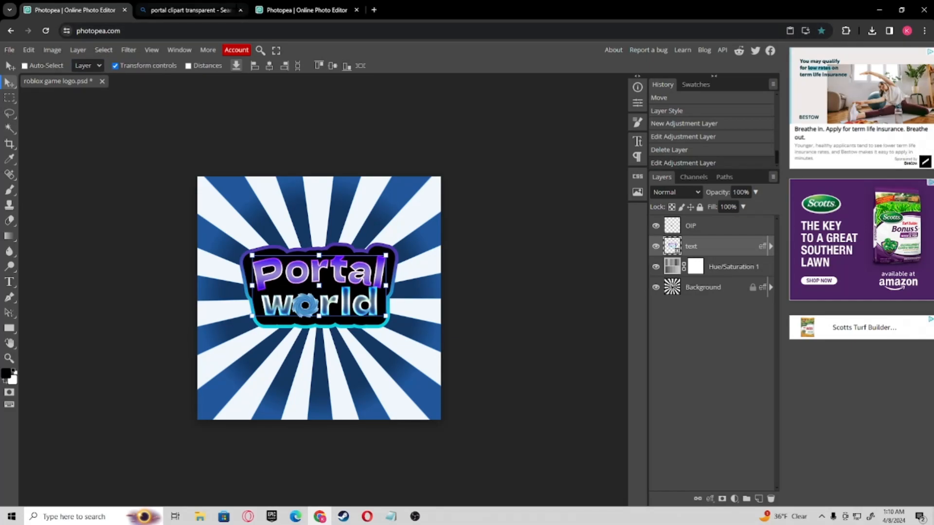
{"action": "left_click", "coordinate": [292, 10]}
{"action": "left_click", "coordinate": [202, 9]}
{"action": "left_click_drag", "start_coordinate": [293, 134], "coordinate": [451, 349]}
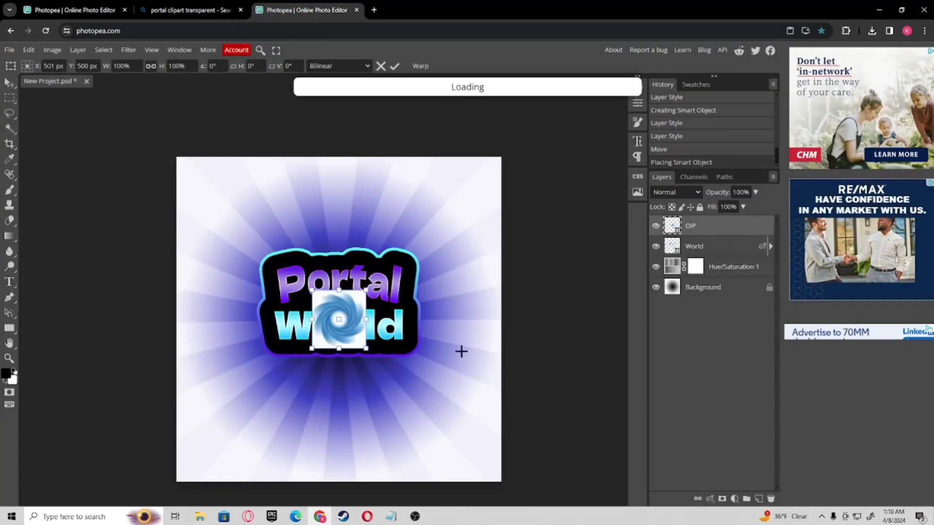
- Delete the stray facebook_sharing_5 landscape image layer from the project
{"action": "scroll", "coordinate": [357, 325], "scroll_direction": "up", "scroll_amount": 1}
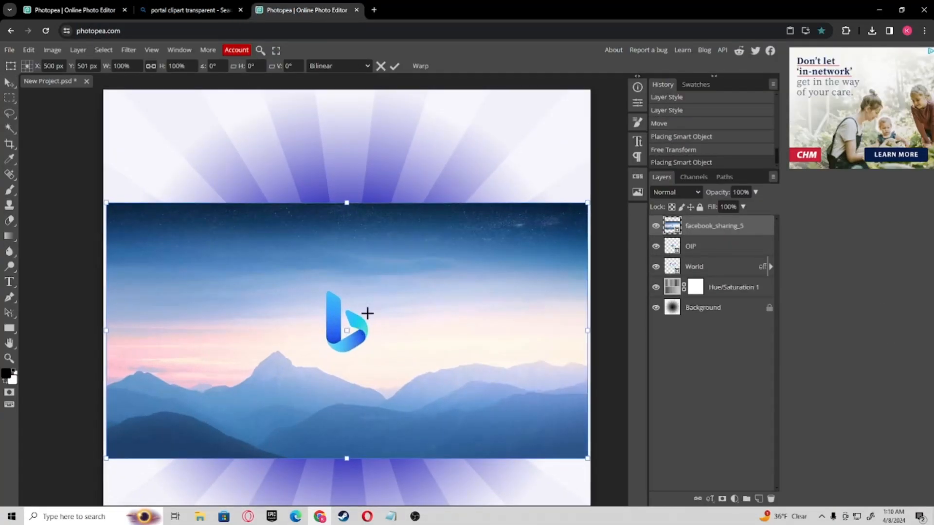
{"action": "key", "text": "Delete"}
{"action": "key", "text": "ctrl+plus"}
{"action": "key", "text": "ctrl+minus"}
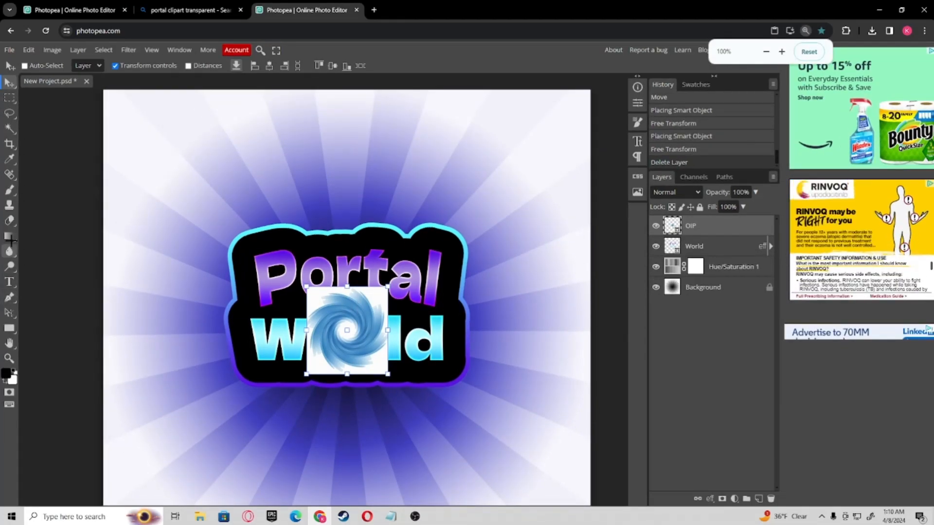
- Rasterize the OIP swirl layer and clear its white centre and surrounding white background using Magic Wand selections
{"action": "left_click", "coordinate": [9, 129]}
{"action": "left_click", "coordinate": [347, 329]}
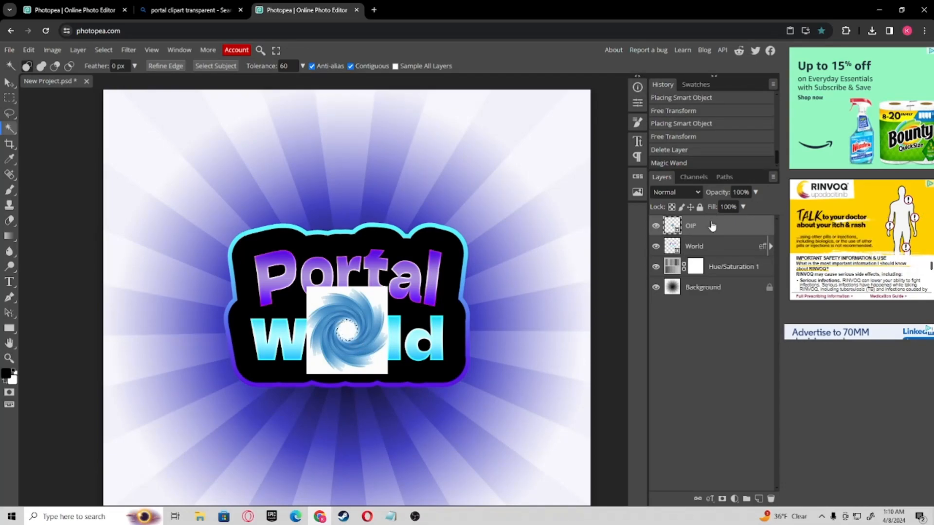
{"action": "right_click", "coordinate": [692, 245]}
{"action": "left_click", "coordinate": [716, 344]}
{"action": "key", "text": "Delete"}
{"action": "left_click", "coordinate": [373, 366]}
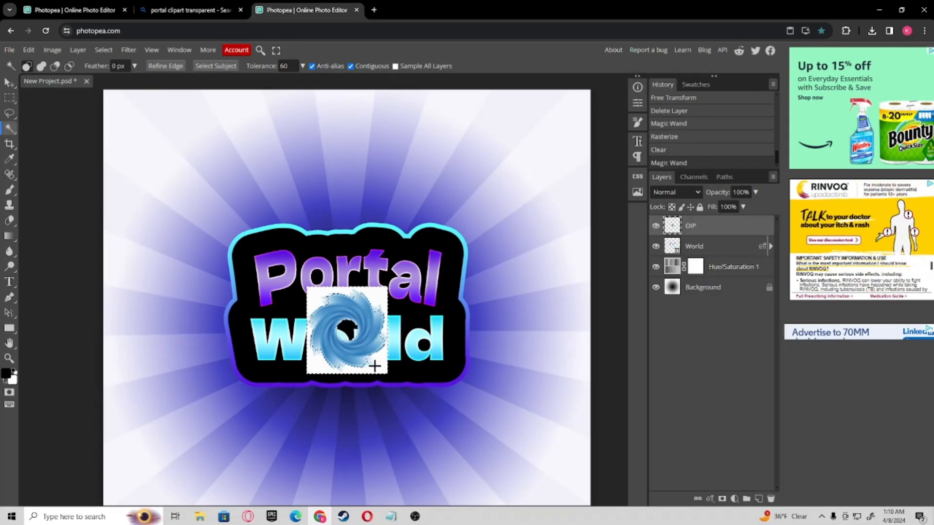
{"action": "key", "text": "Delete"}
- Clear the selection and scale the swirl to about 56% width and 53% height, fitting it over the "o" in World
{"action": "left_click", "coordinate": [9, 82]}
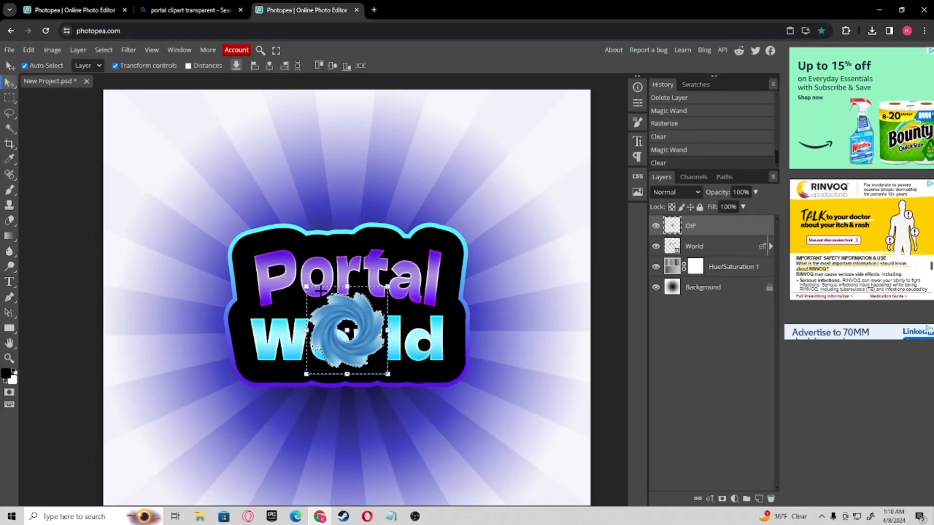
{"action": "key", "text": "ctrl+z"}
{"action": "key", "text": "Delete"}
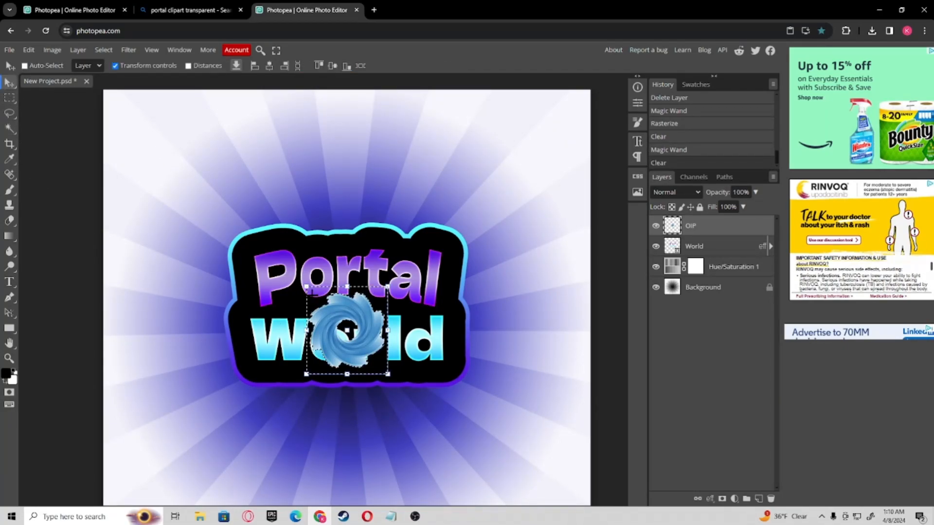
{"action": "key", "text": "ctrl+d"}
{"action": "left_click_drag", "start_coordinate": [308, 292], "coordinate": [341, 352]}
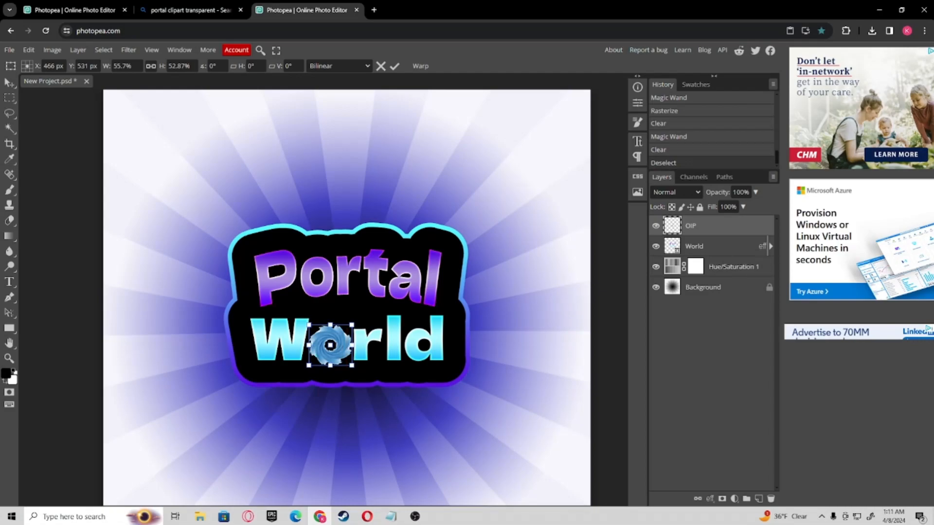
{"action": "left_click", "coordinate": [394, 66]}
- Nudge the swirl over the "o" in World and enlarge it to about 109% width and 119% height
{"action": "scroll", "coordinate": [324, 332], "scroll_direction": "down", "scroll_amount": 3}
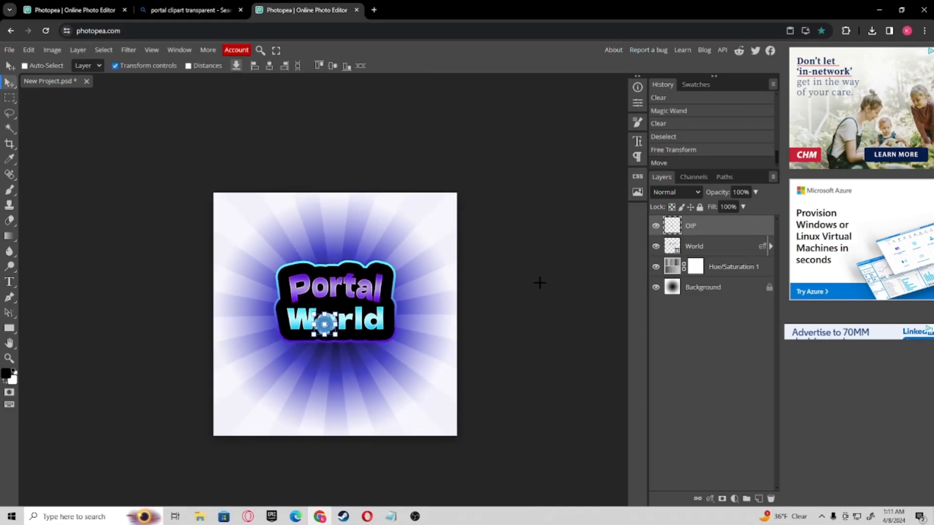
{"action": "left_click_drag", "start_coordinate": [319, 317], "coordinate": [324, 319]}
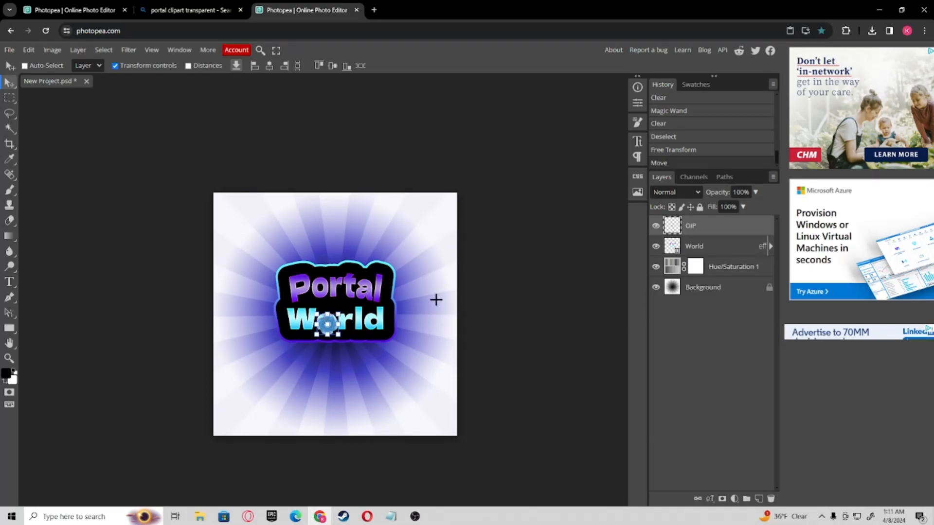
{"action": "key", "text": "ctrl+t"}
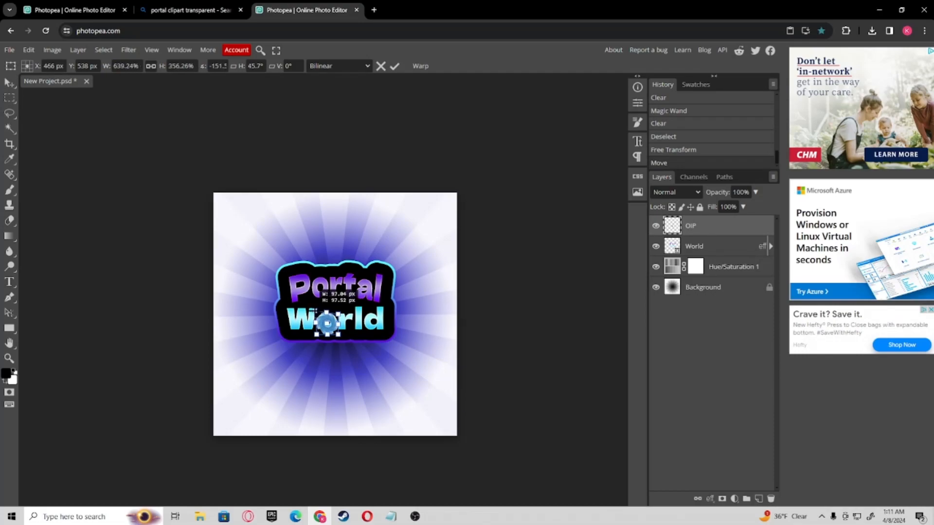
{"action": "key", "text": "ctrl+z"}
{"action": "left_click_drag", "start_coordinate": [317, 313], "coordinate": [327, 311]}
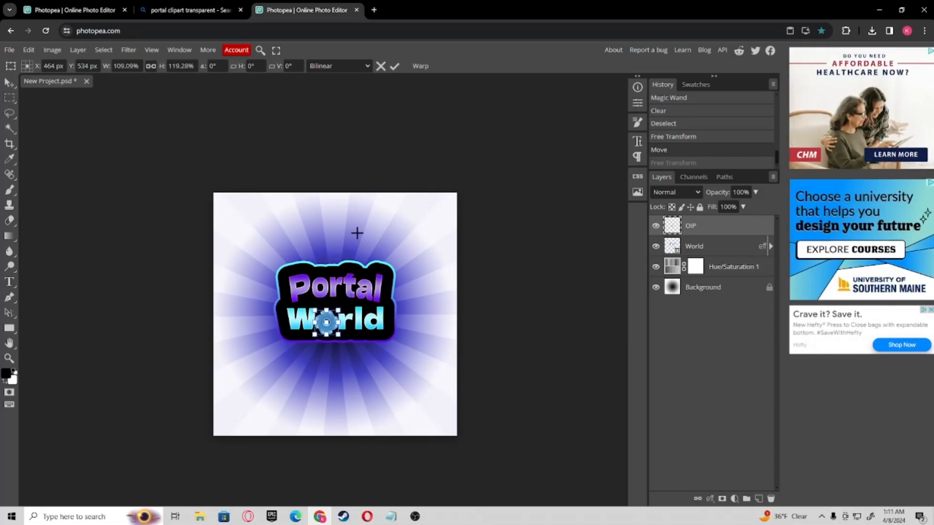
{"action": "left_click", "coordinate": [394, 67]}
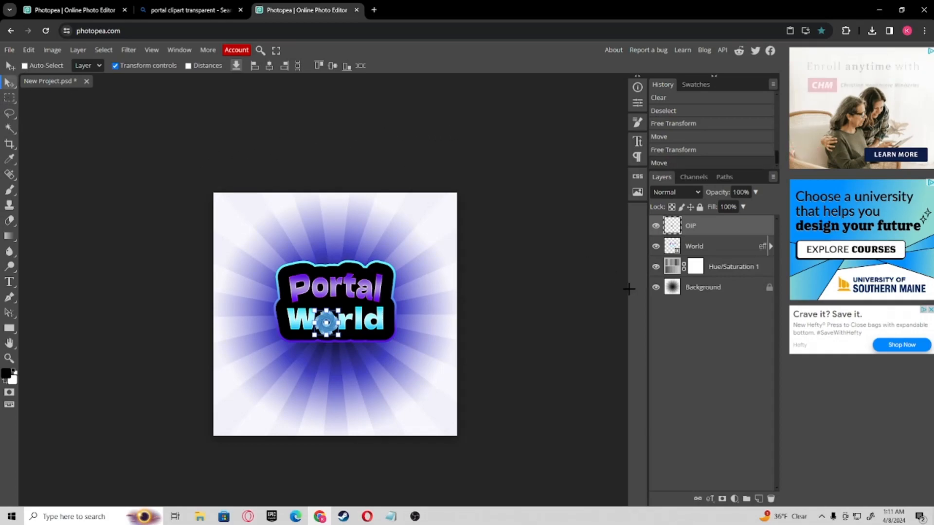